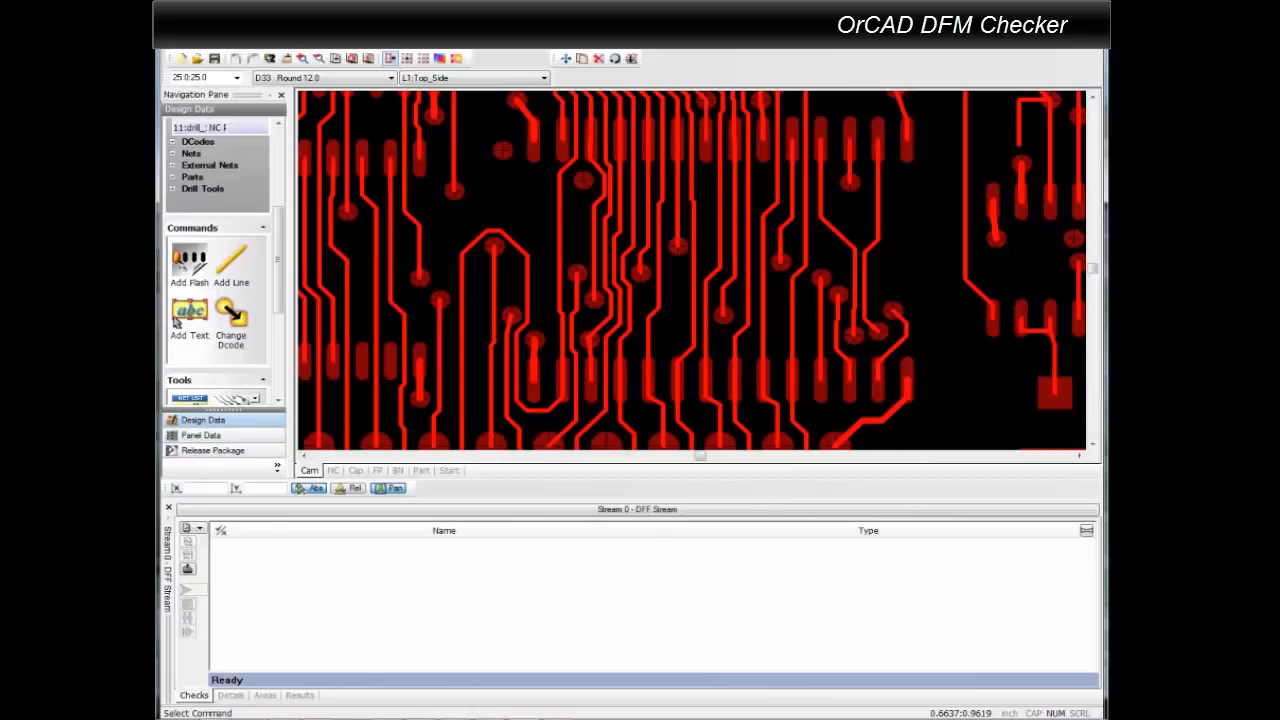
# Load the existing check stream file generic.stream into the DFF stream.
pyautogui.click(199, 528)
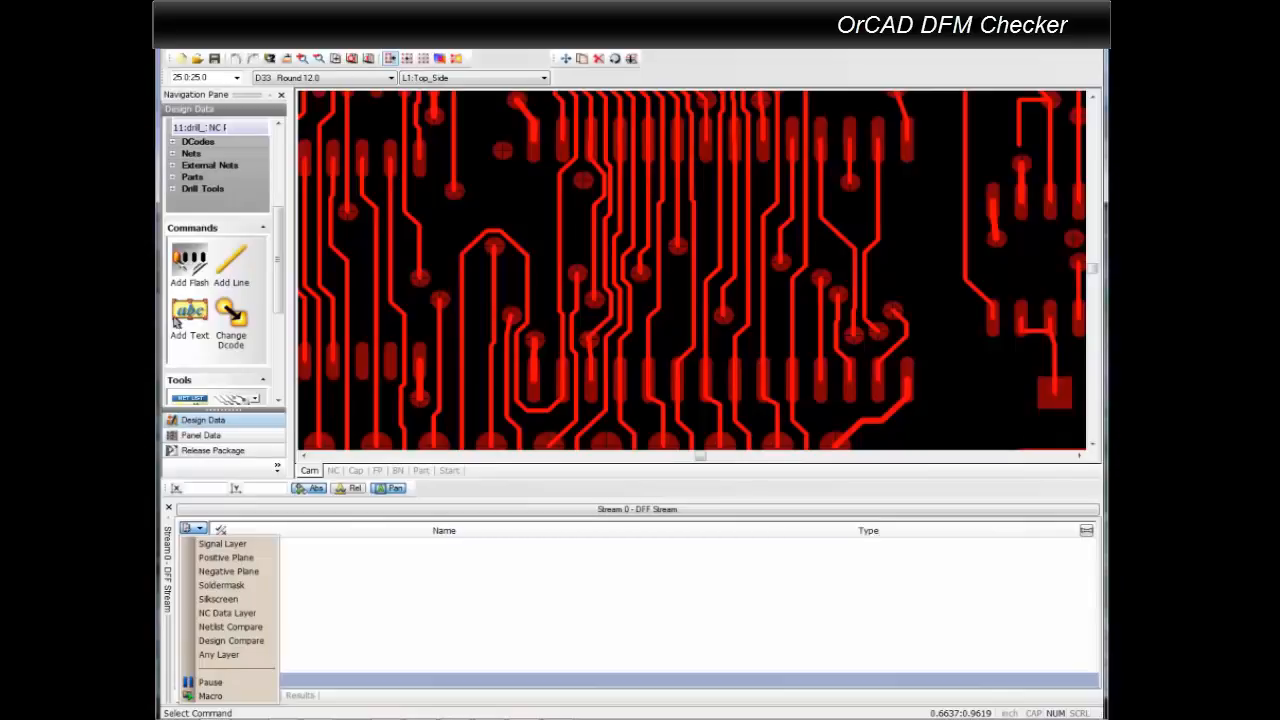
pyautogui.click(175, 318)
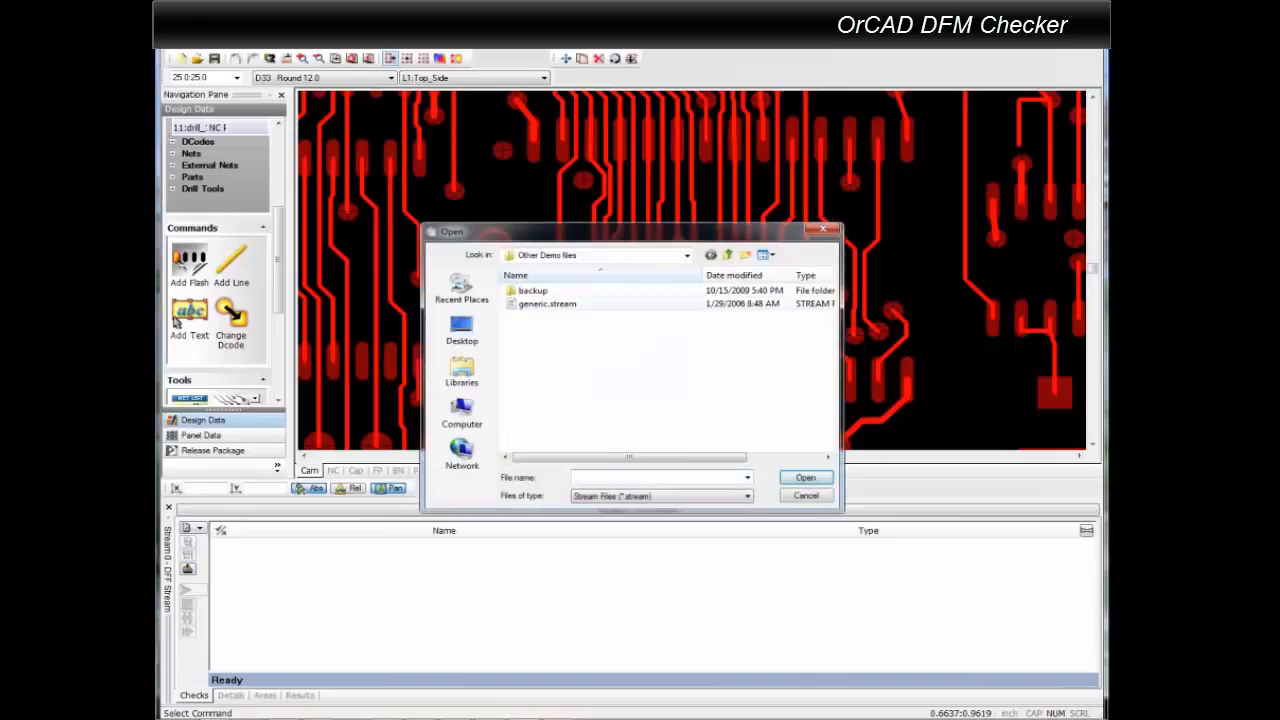
pyautogui.click(547, 304)
pyautogui.click(806, 478)
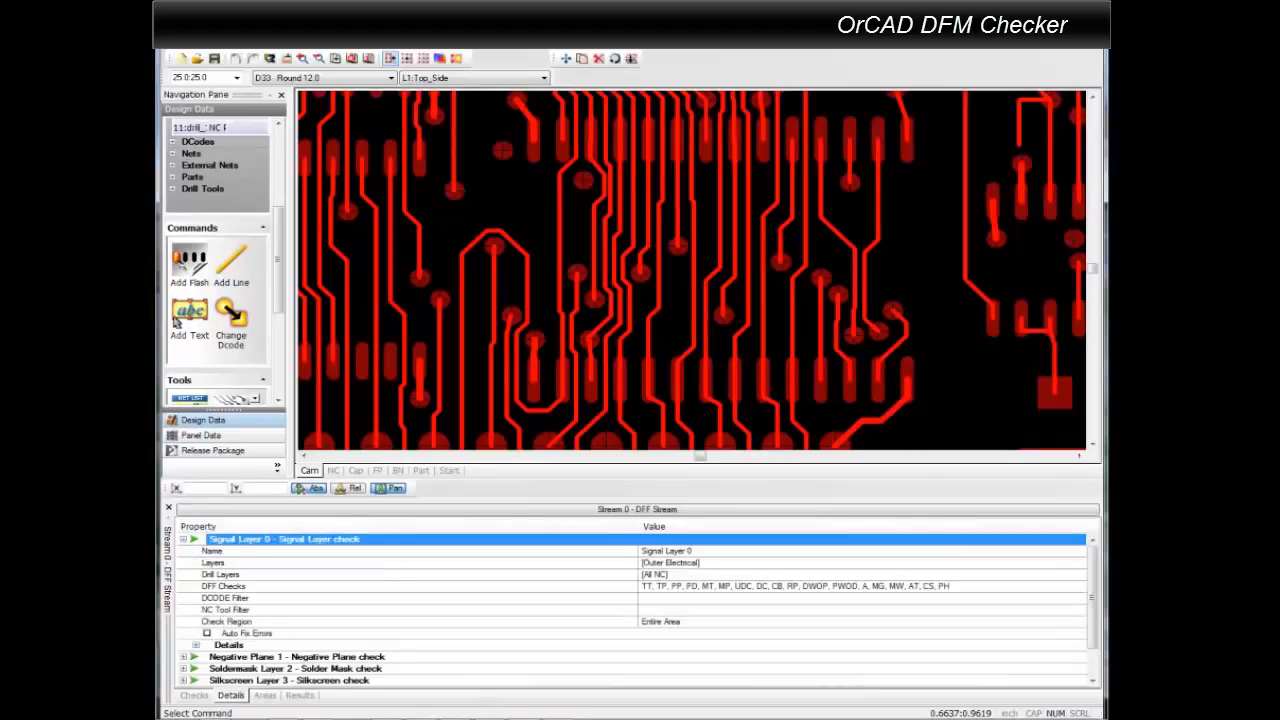
# Set the TT - Track to Track spacing to 4 in the Signal Layer 0 check details.
pyautogui.click(196, 645)
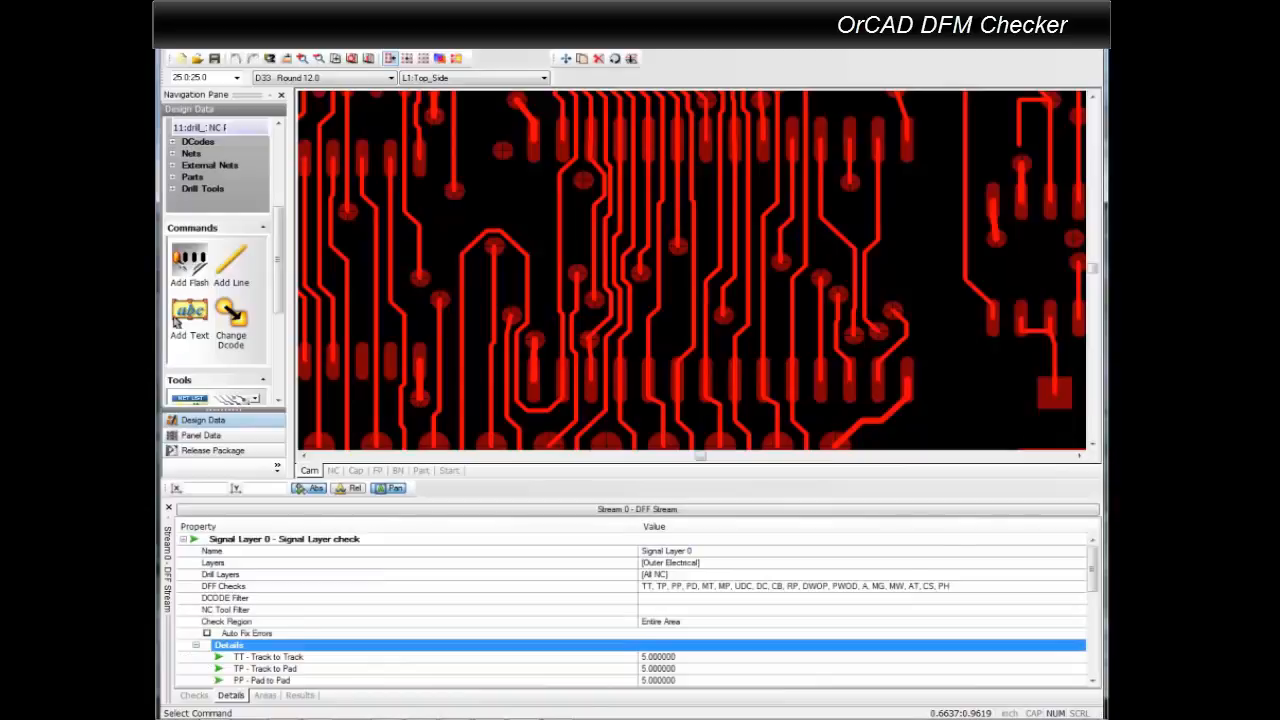
pyautogui.scroll(-1, 637, 610)
pyautogui.scroll(-1, 637, 610)
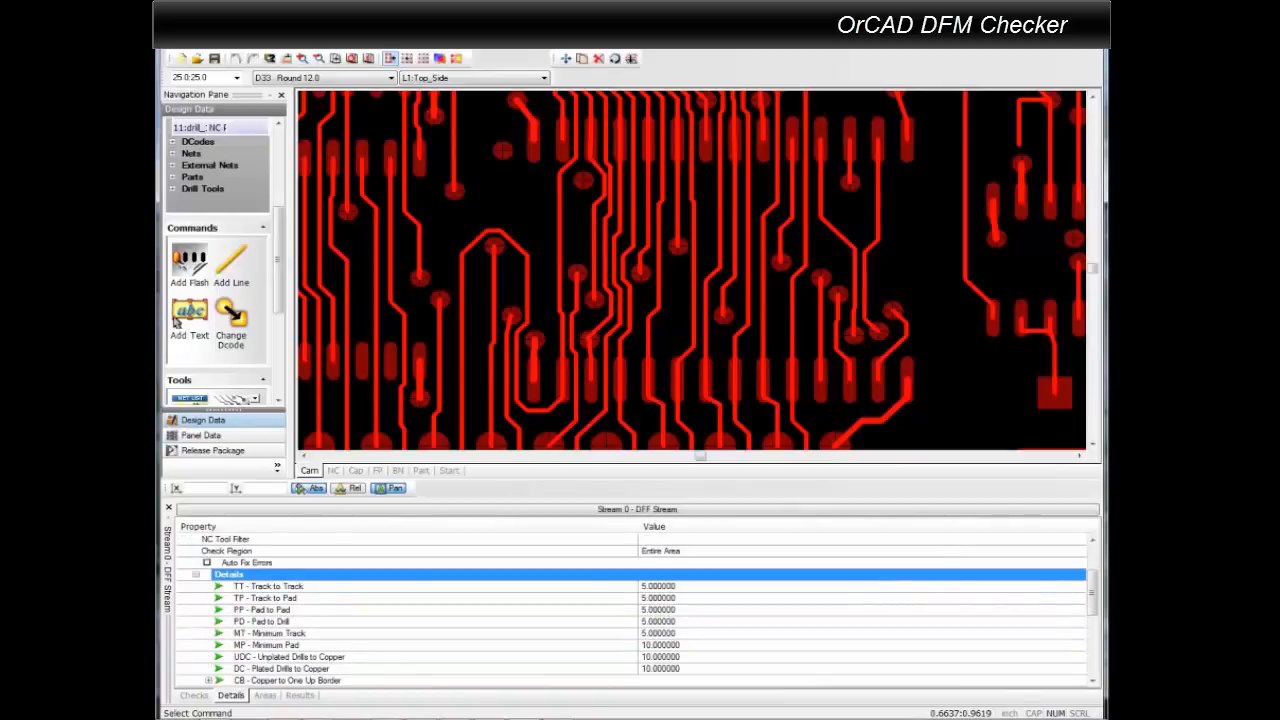
pyautogui.press('Down')
pyautogui.press('Tab')
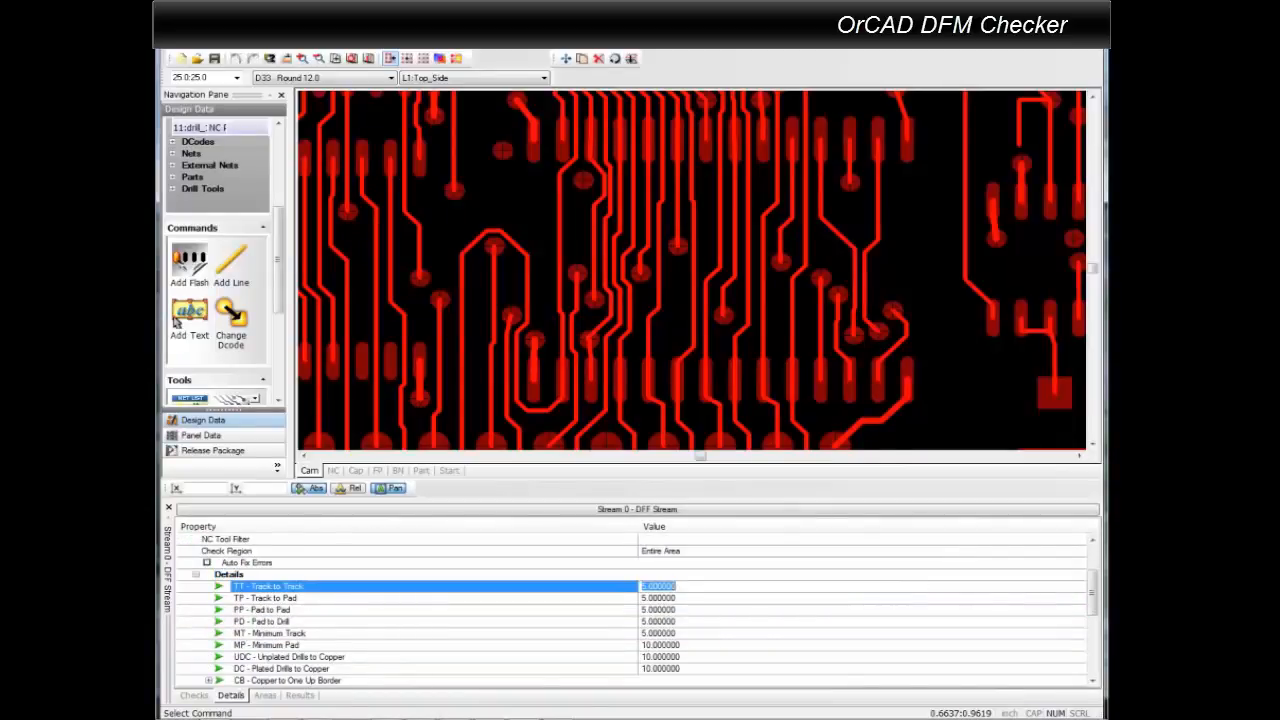
pyautogui.write('4')
pyautogui.press('Down')
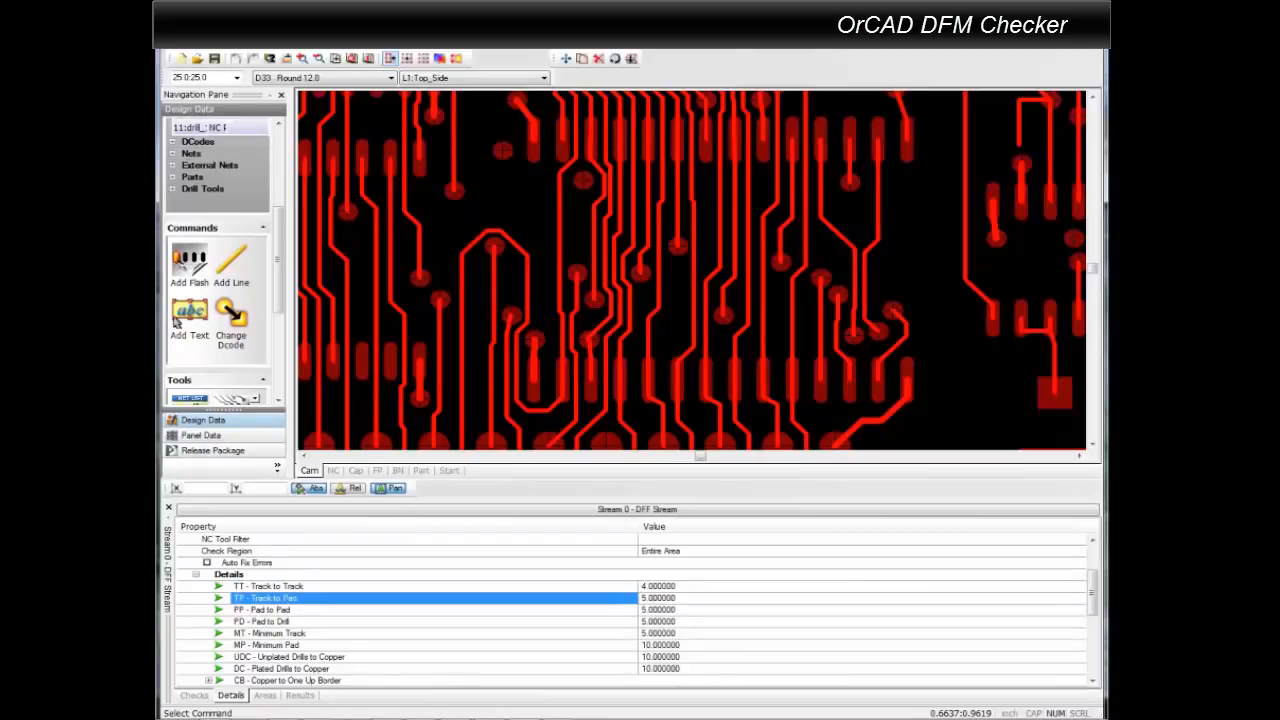
# Review the remaining Signal Layer 0 check rules, from Track to Pad through Pin Holes, and collapse that check.
pyautogui.click(653, 598)
pyautogui.scroll(-1, 648, 600)
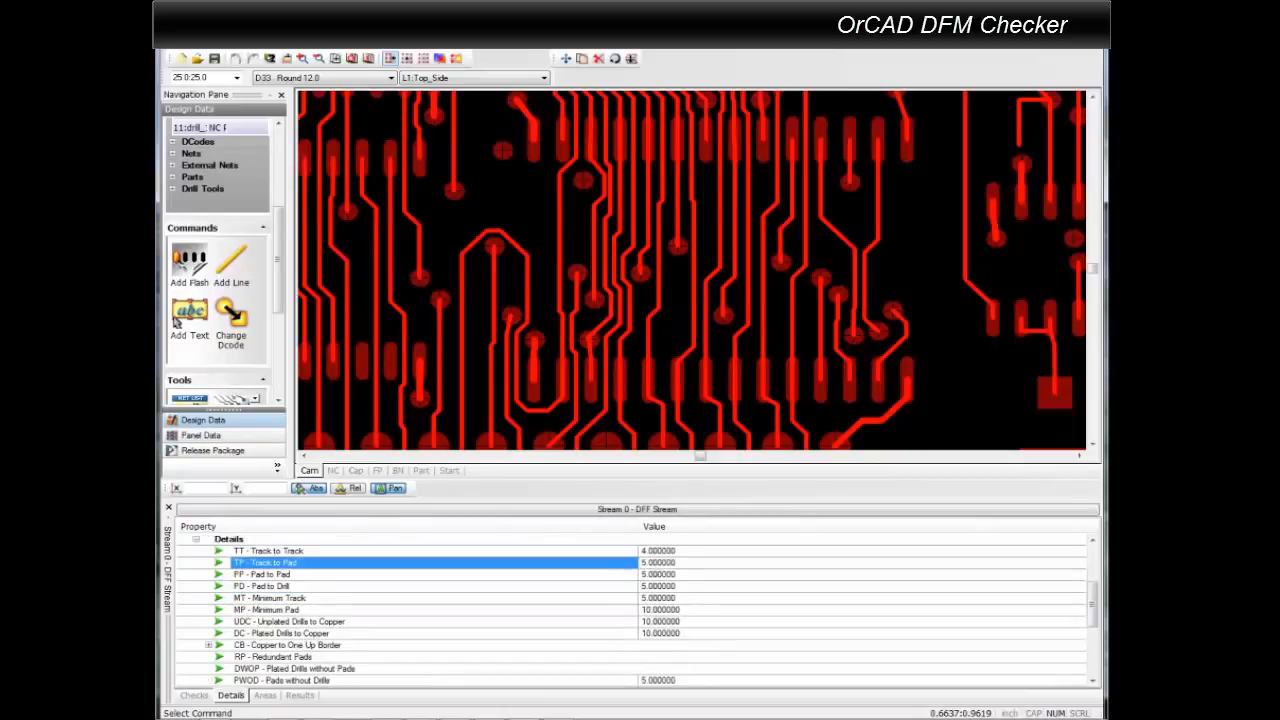
pyautogui.scroll(-1, 176, 320)
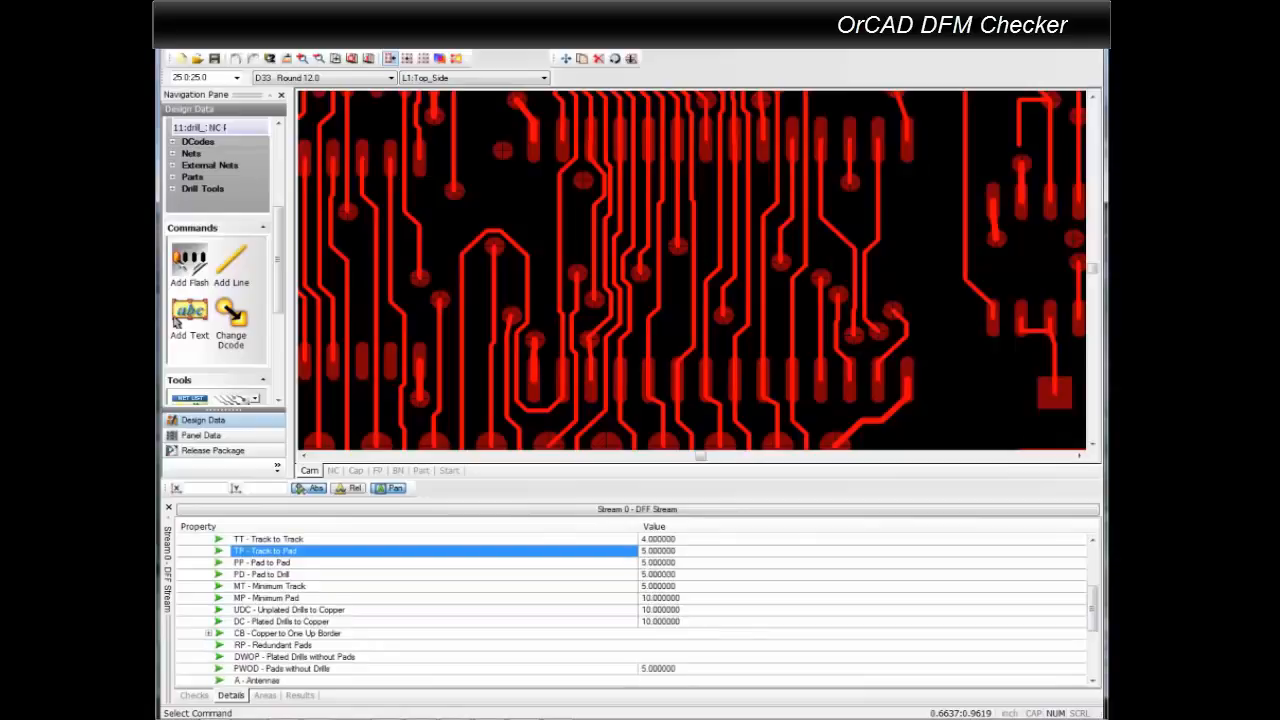
pyautogui.scroll(-3, 176, 320)
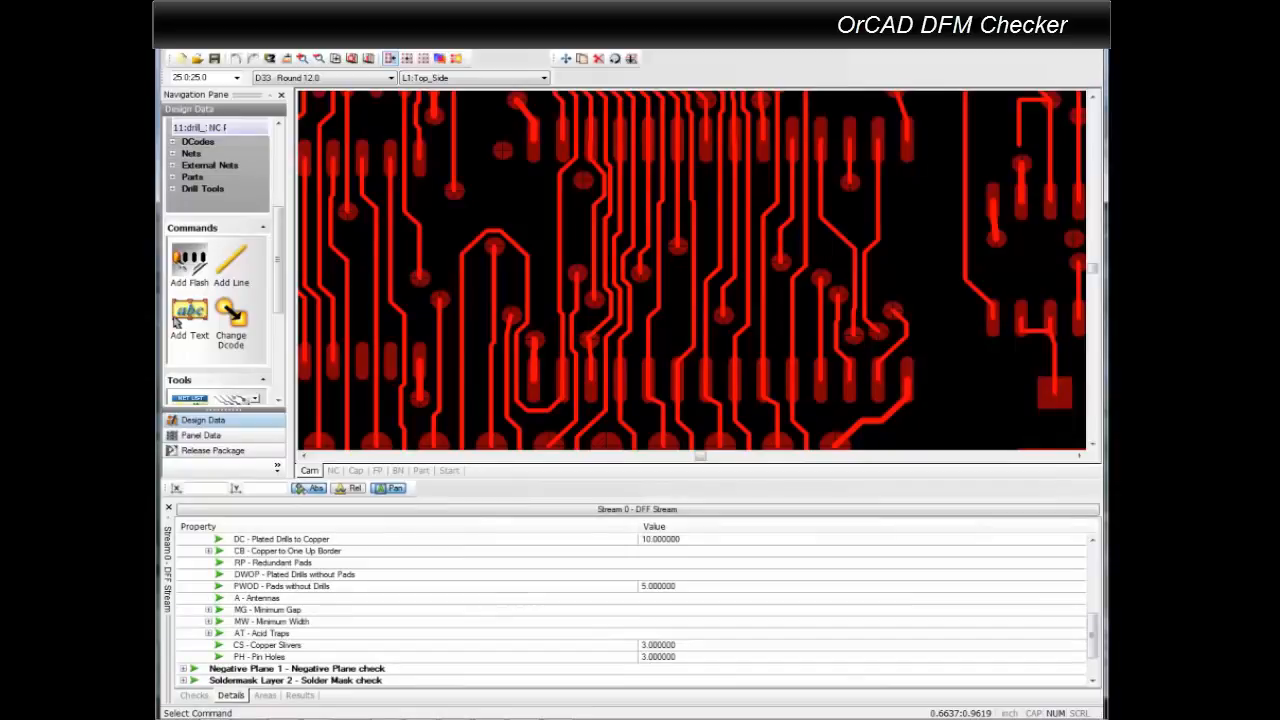
pyautogui.scroll(5, 176, 320)
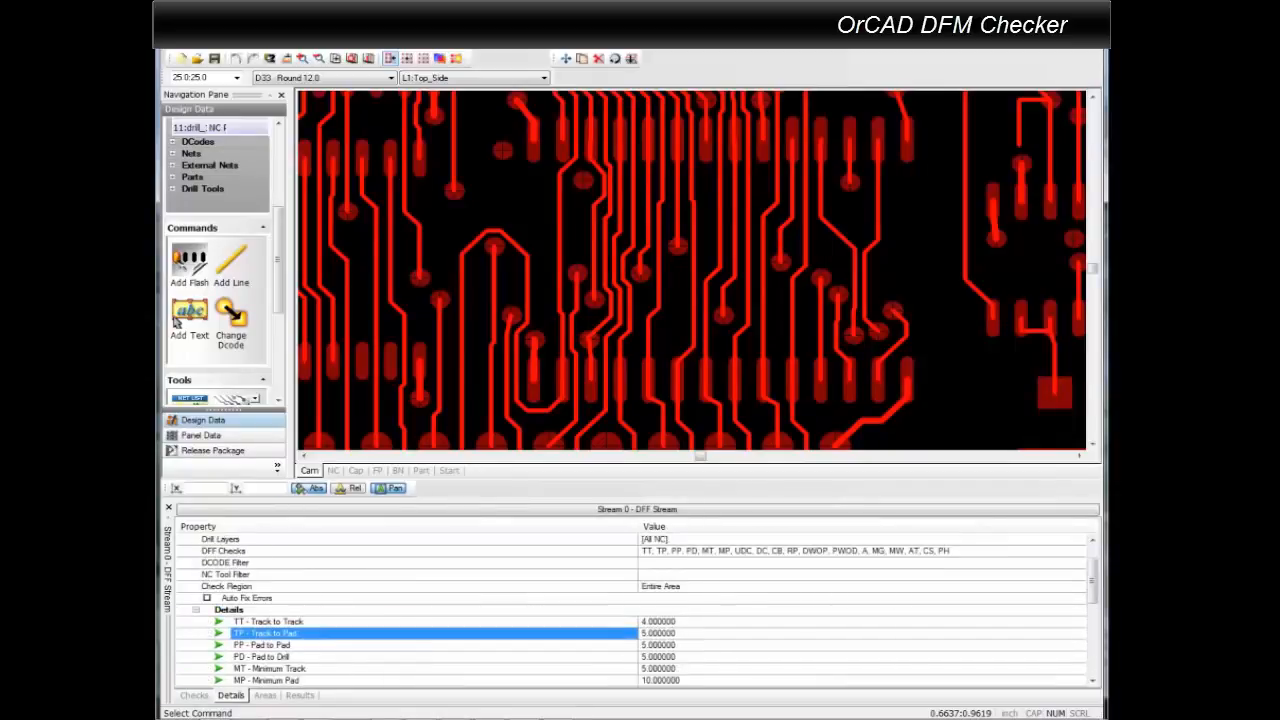
pyautogui.scroll(1, 176, 320)
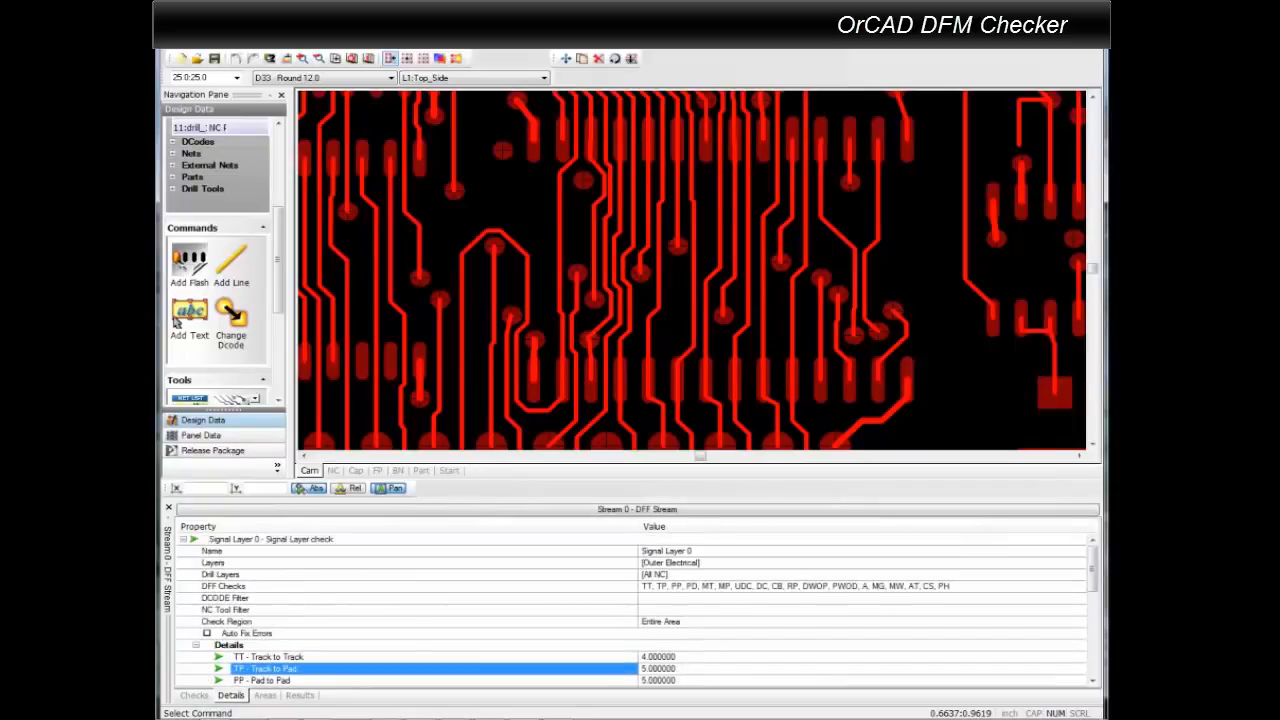
pyautogui.click(184, 539)
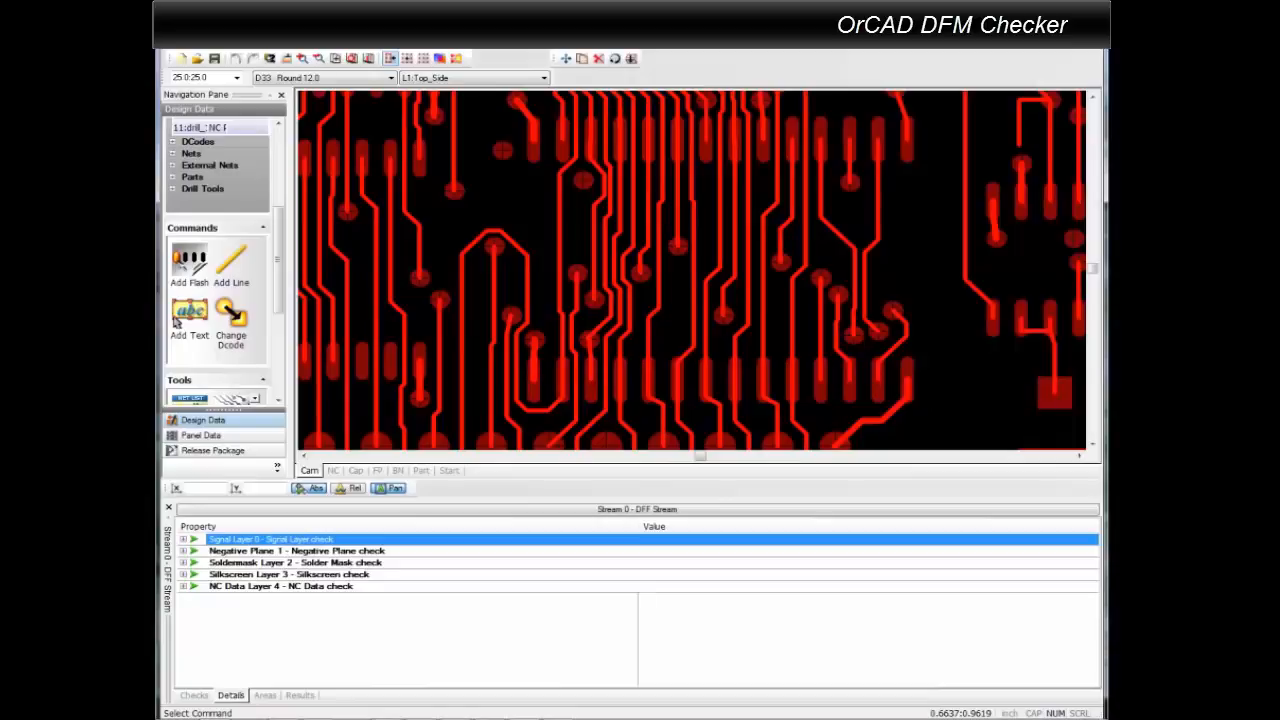
# Run the complete check stream from the checks list and switch to its results.
pyautogui.click(194, 695)
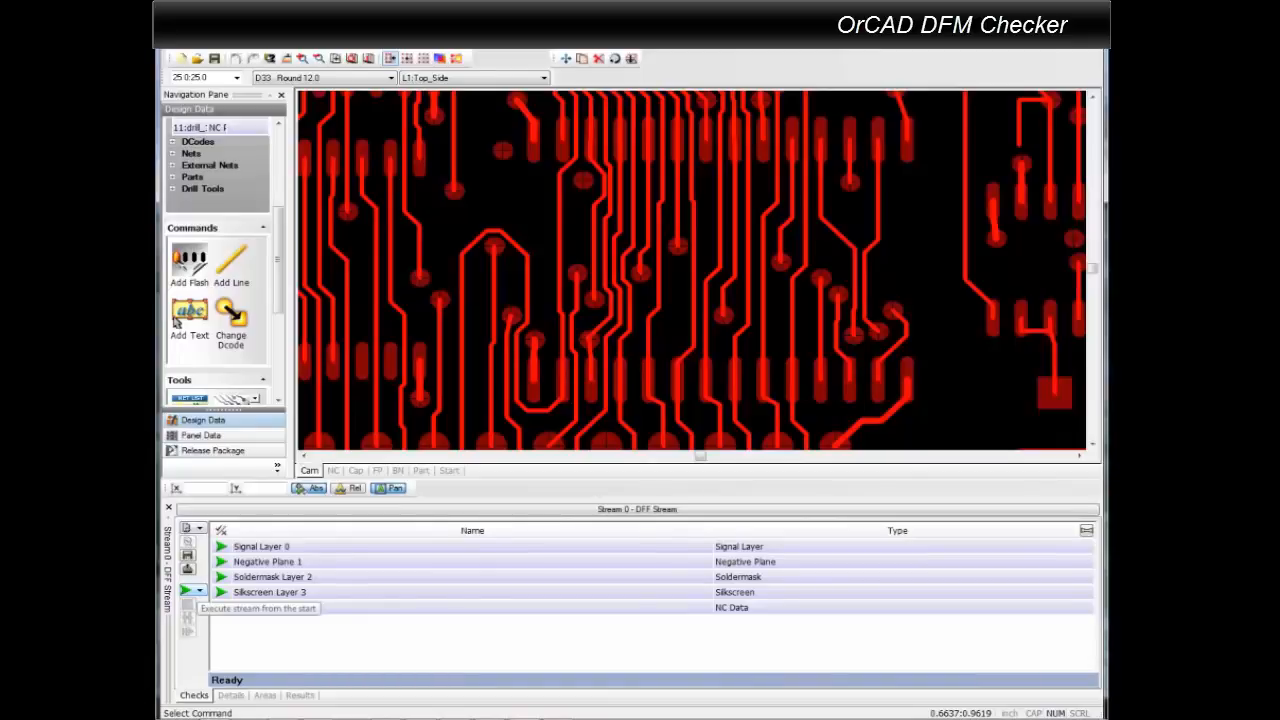
pyautogui.click(200, 591)
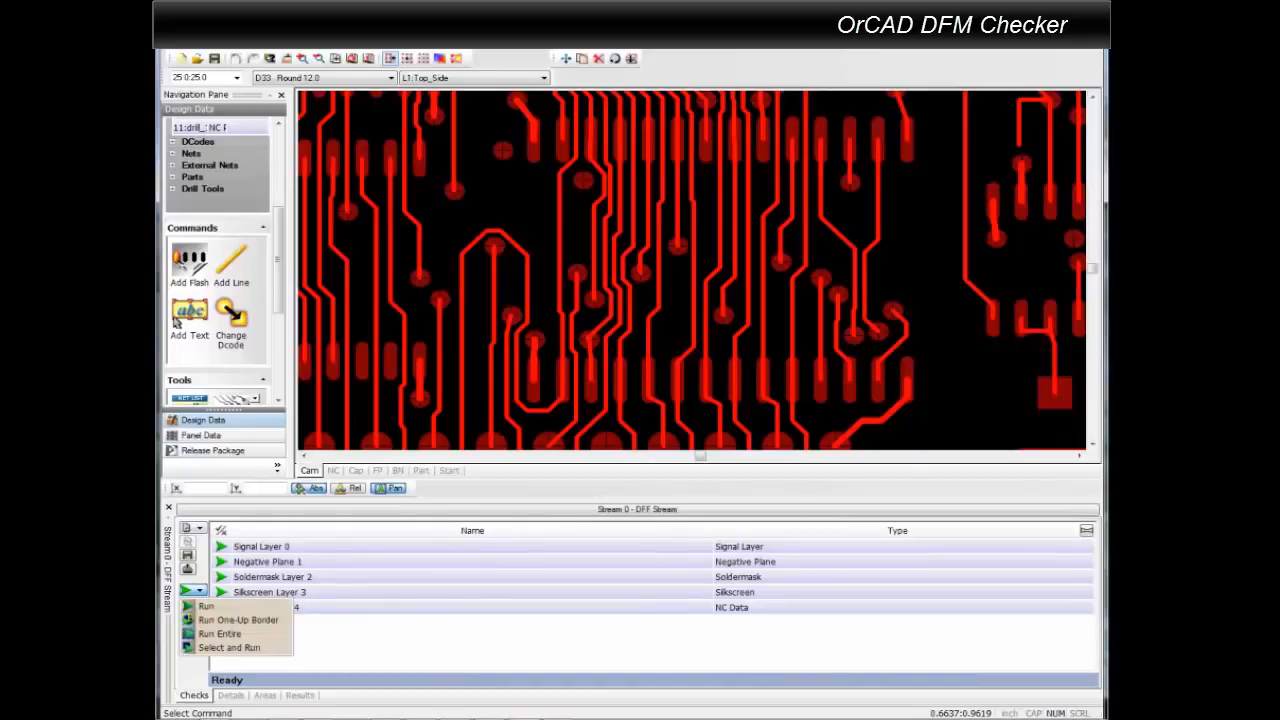
pyautogui.click(206, 606)
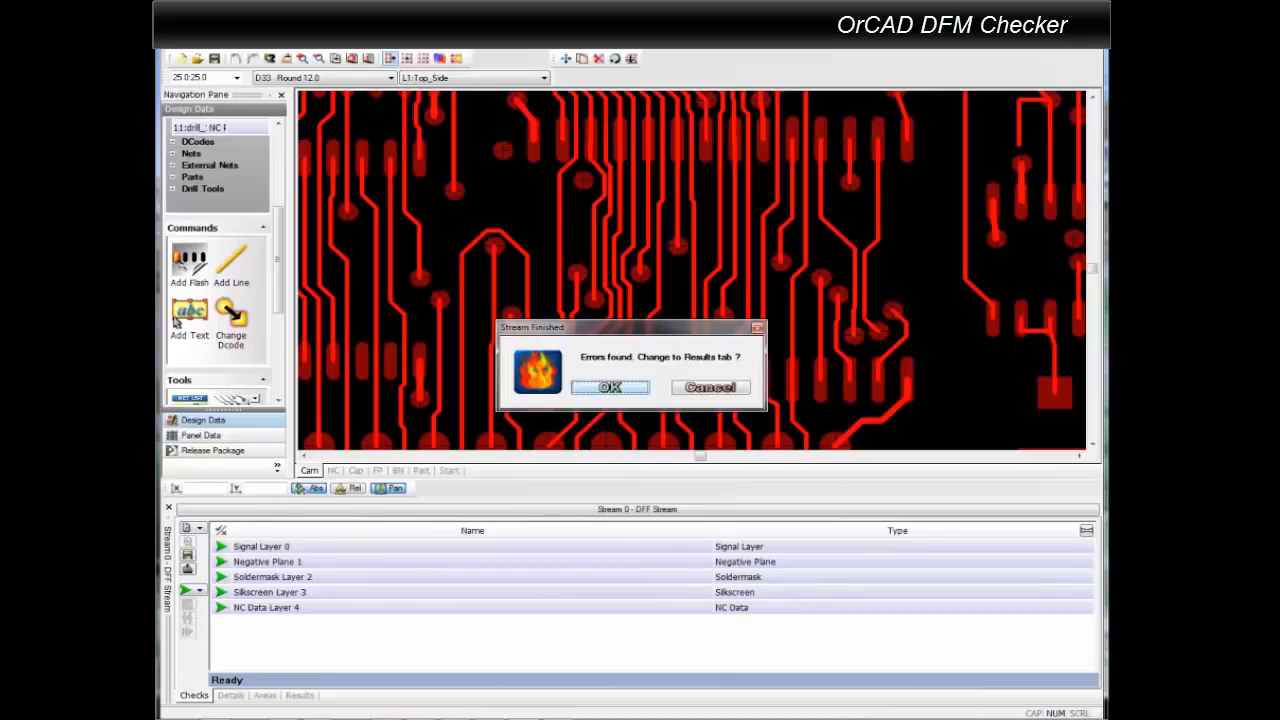
pyautogui.press('Return')
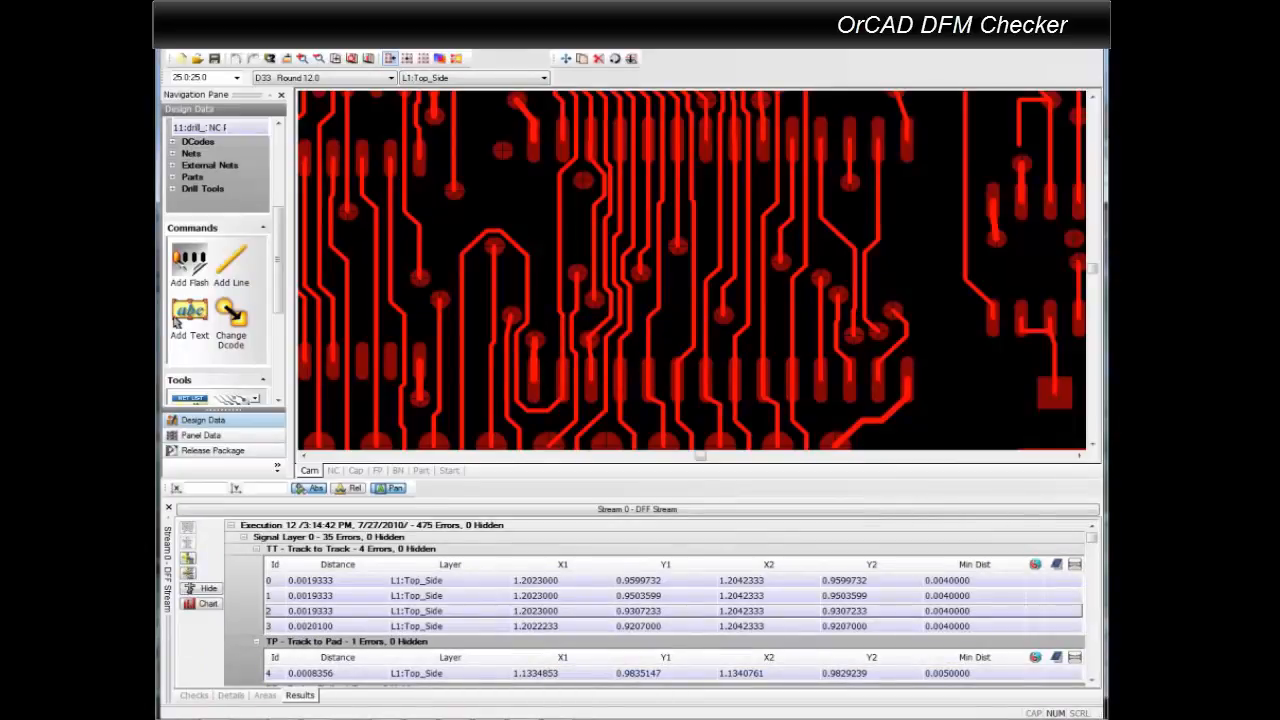
# Add the comment "reroute" to the first Track to Track error and collapse that error group.
pyautogui.click(450, 580)
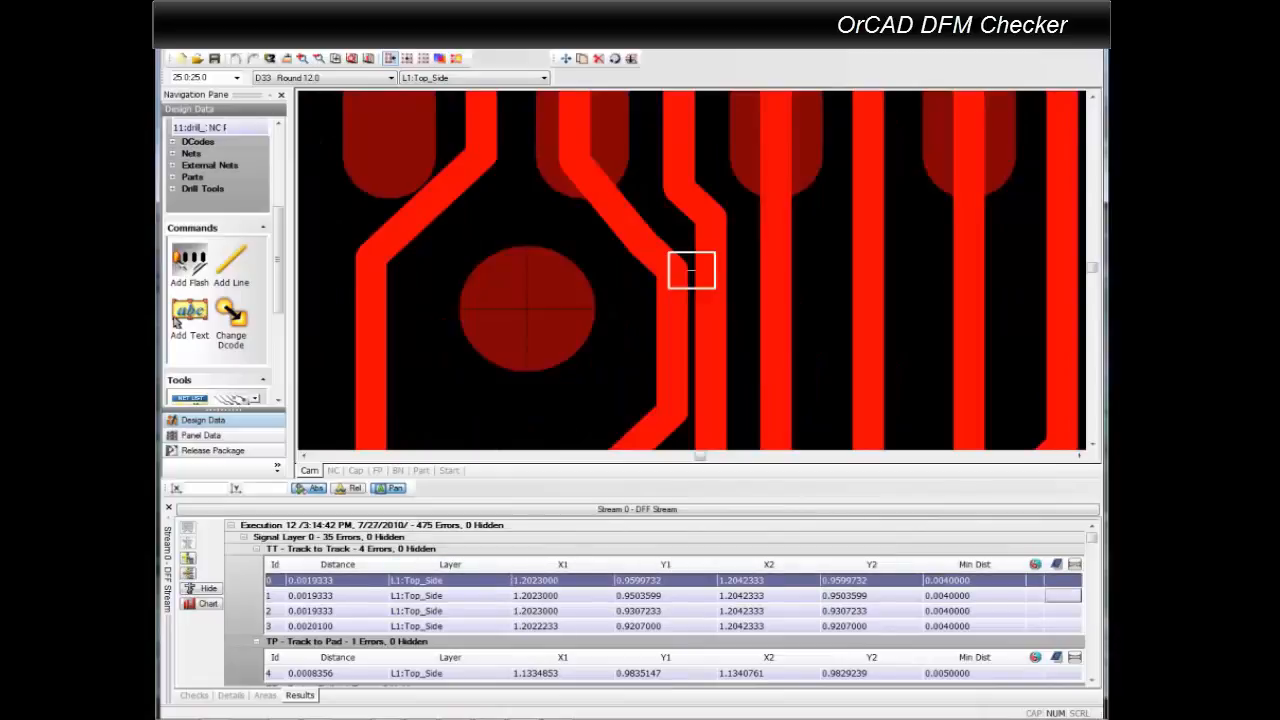
pyautogui.click(1057, 581)
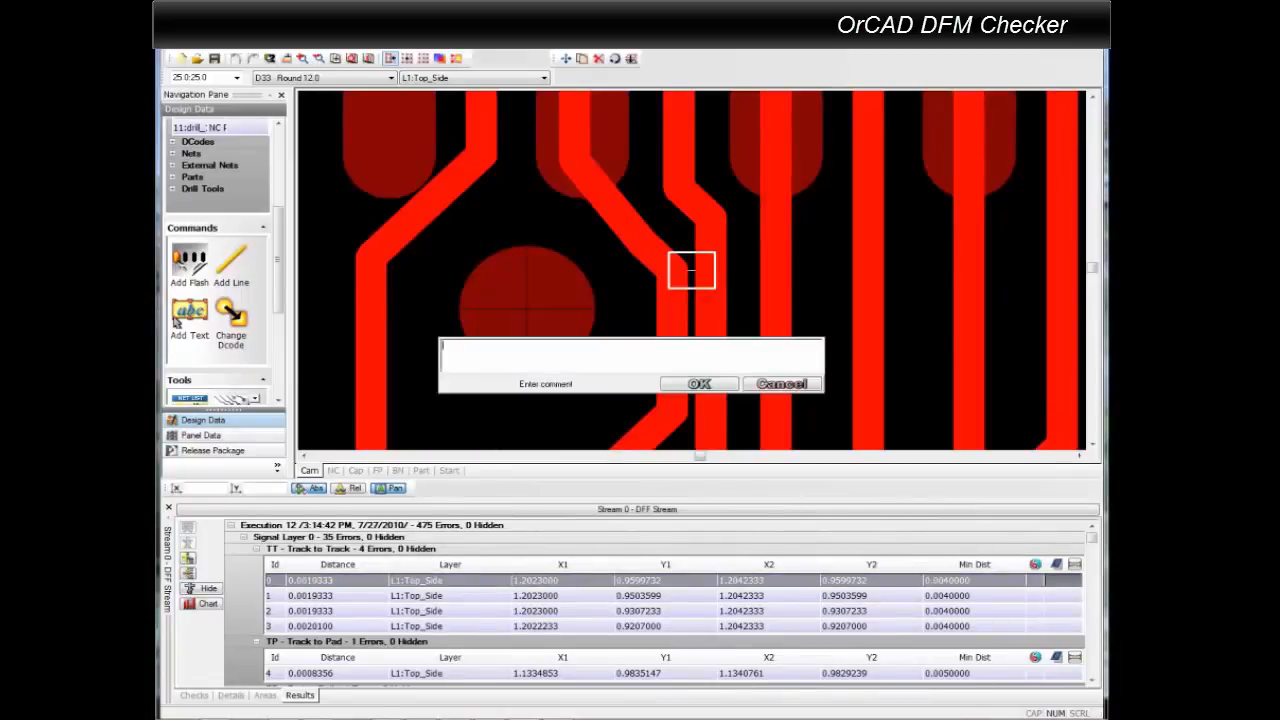
pyautogui.write('reroute')
pyautogui.click(703, 383)
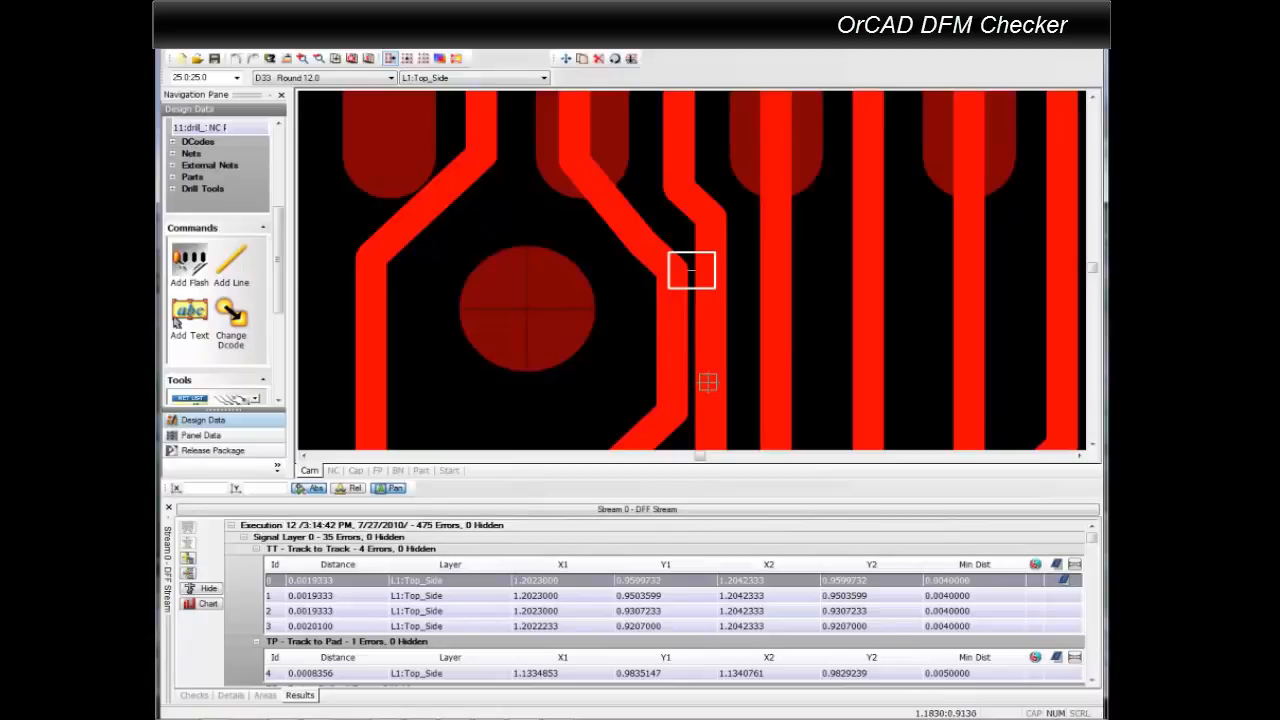
pyautogui.click(257, 549)
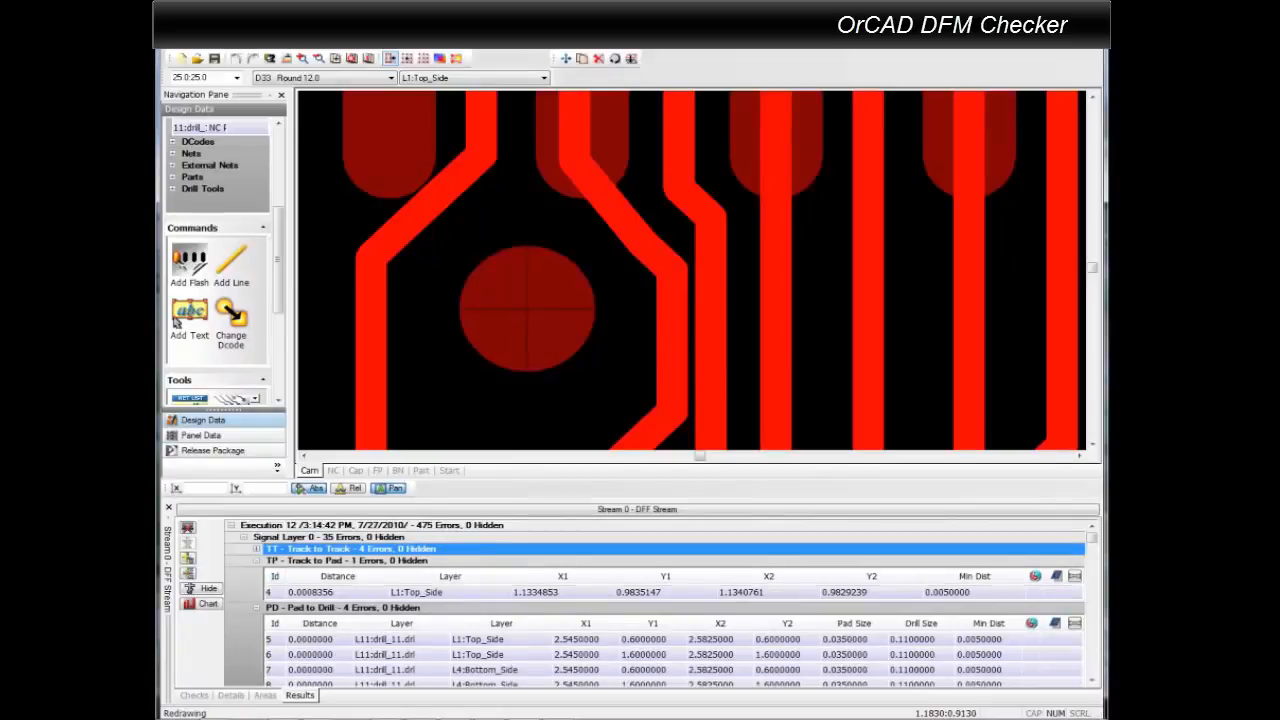
# Inspect the Track to Pad error and the first Pad to Drill error on the board, collapsing each group.
pyautogui.click(340, 592)
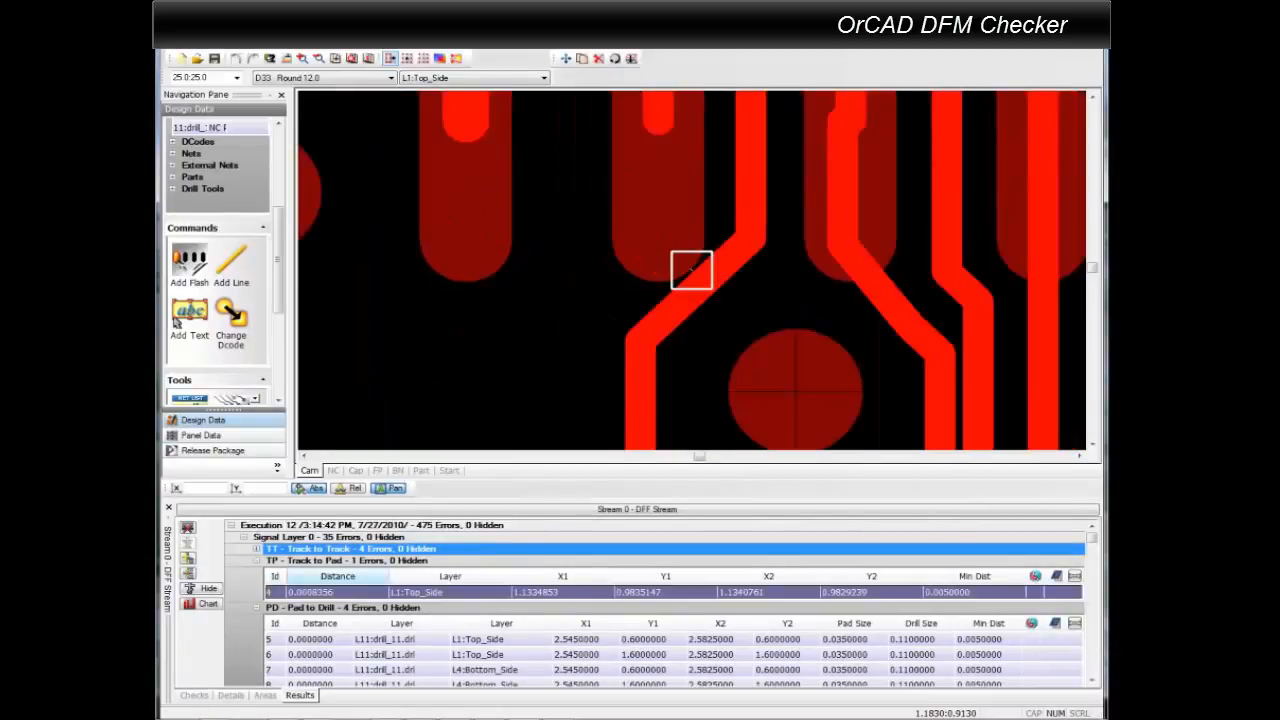
pyautogui.click(257, 561)
pyautogui.click(710, 604)
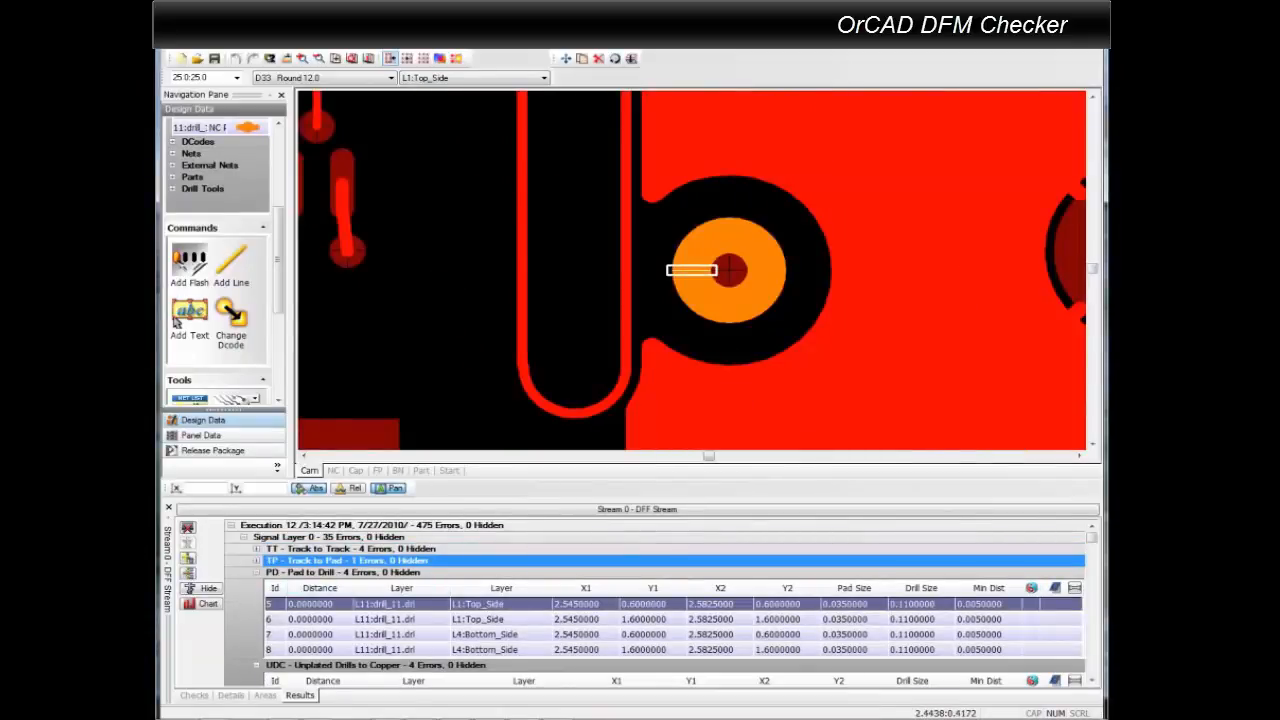
pyautogui.click(257, 572)
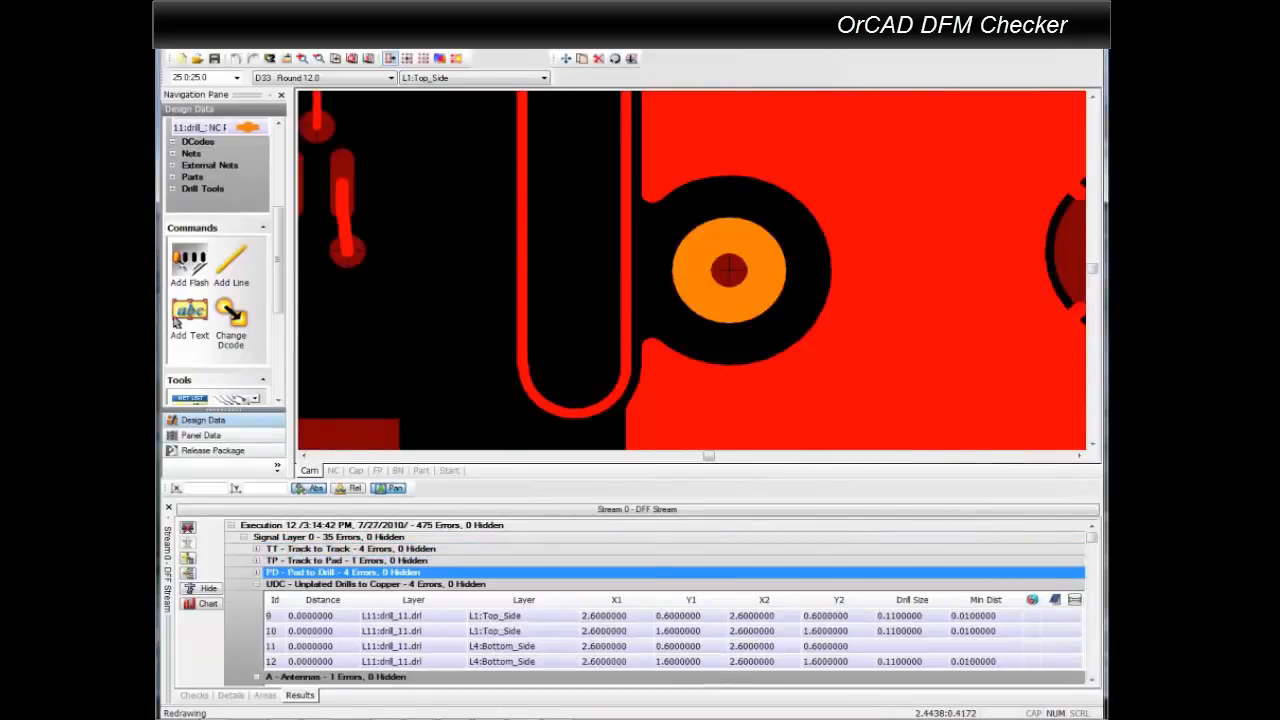
# Locate the Antennas error and the first Acid Traps error on the board, collapsing the Unplated Drills to Copper and Minimum Gap groups.
pyautogui.click(257, 584)
pyautogui.click(710, 627)
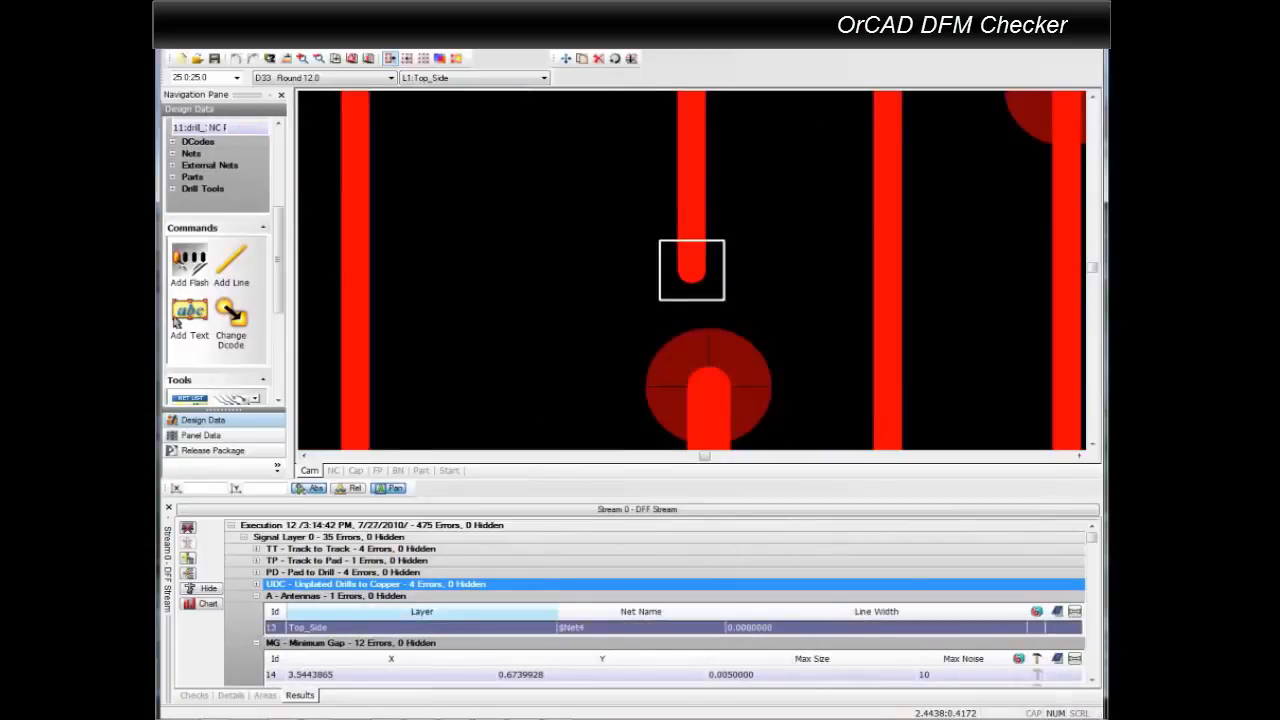
pyautogui.scroll(-3, 686, 240)
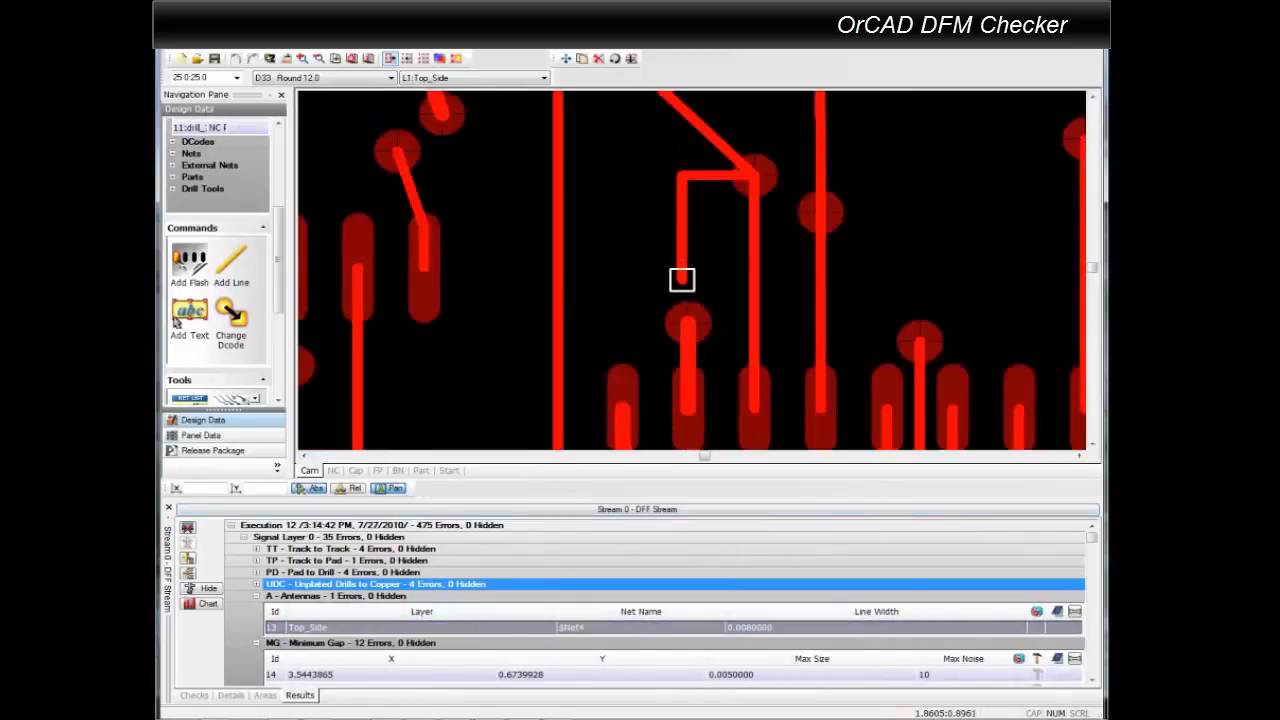
pyautogui.click(257, 643)
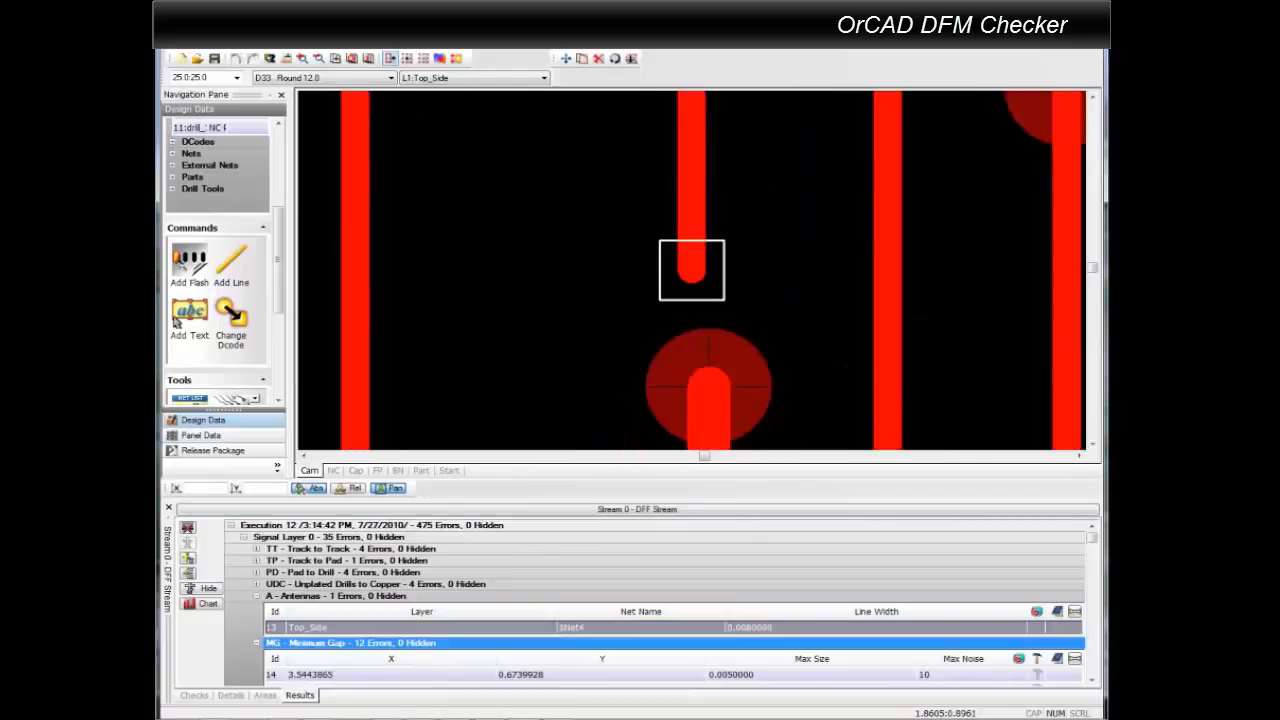
pyautogui.scroll(-1, 257, 643)
pyautogui.scroll(-1, 670, 604)
pyautogui.scroll(-4, 670, 604)
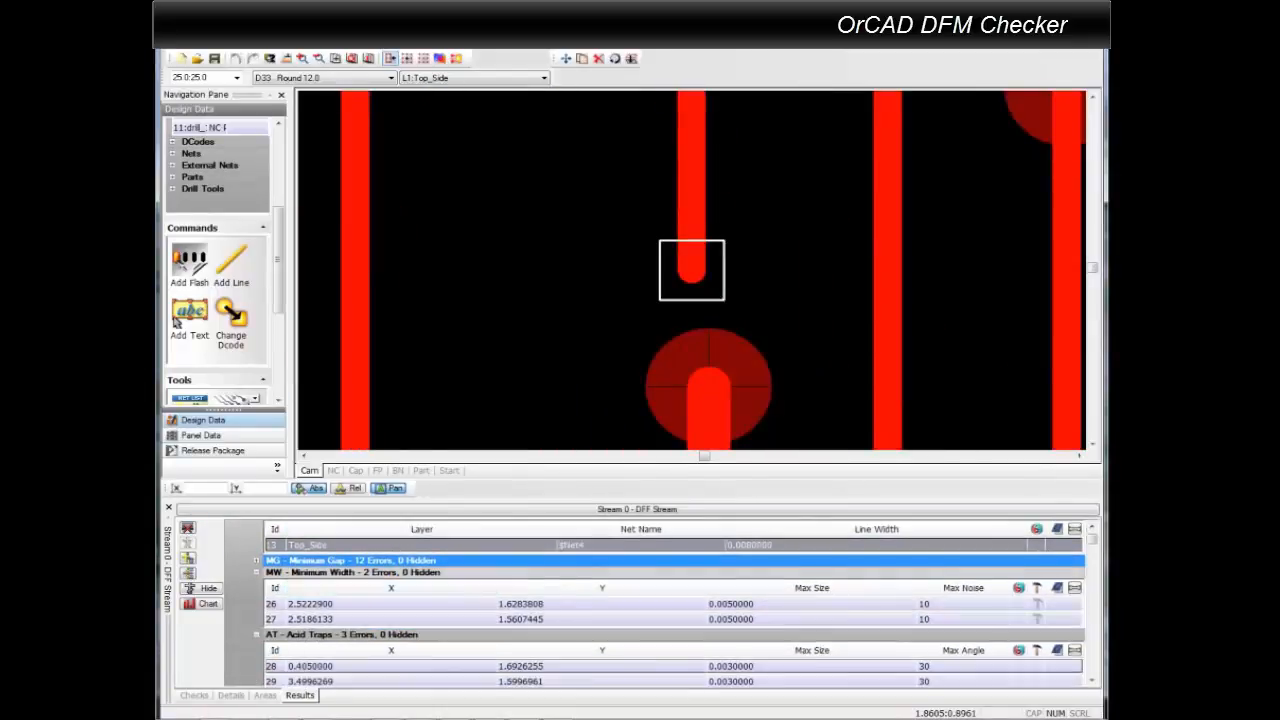
pyautogui.click(640, 666)
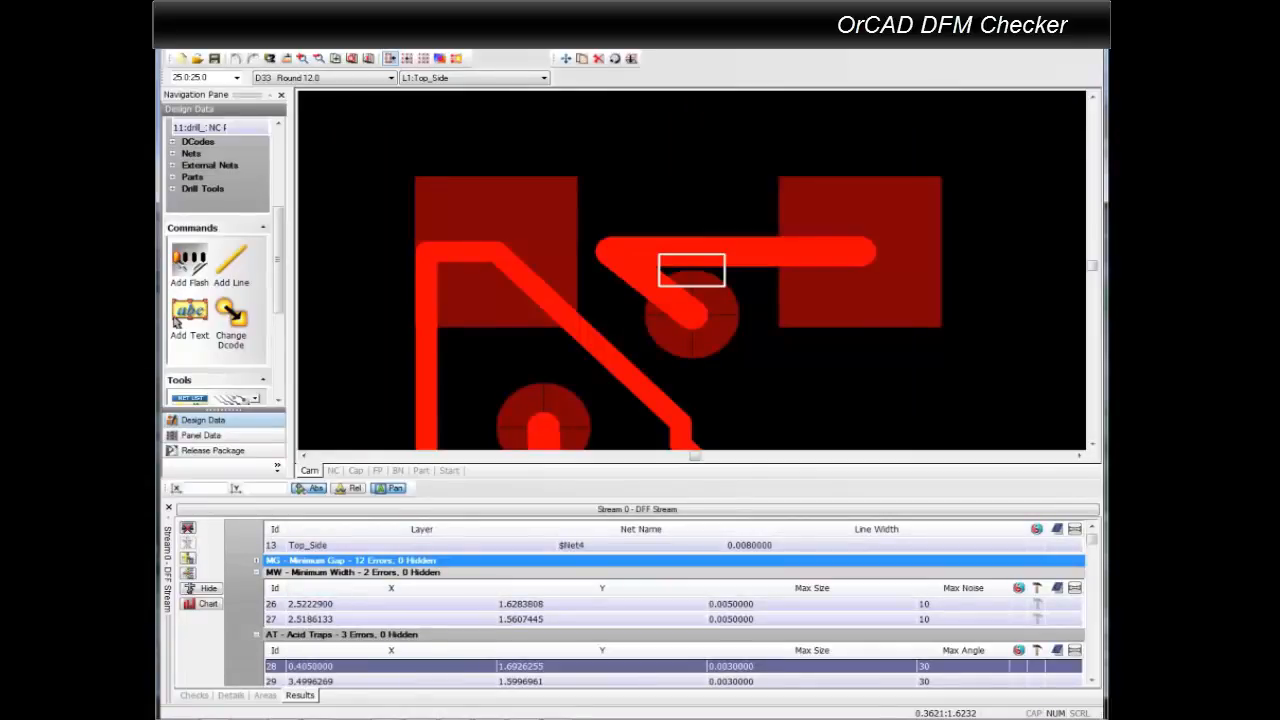
# Inspect the first Copper Slivers error on the board, collapsing the Acid Traps and Copper Slivers groups.
pyautogui.click(257, 635)
pyautogui.scroll(-1, 330, 650)
pyautogui.click(400, 666)
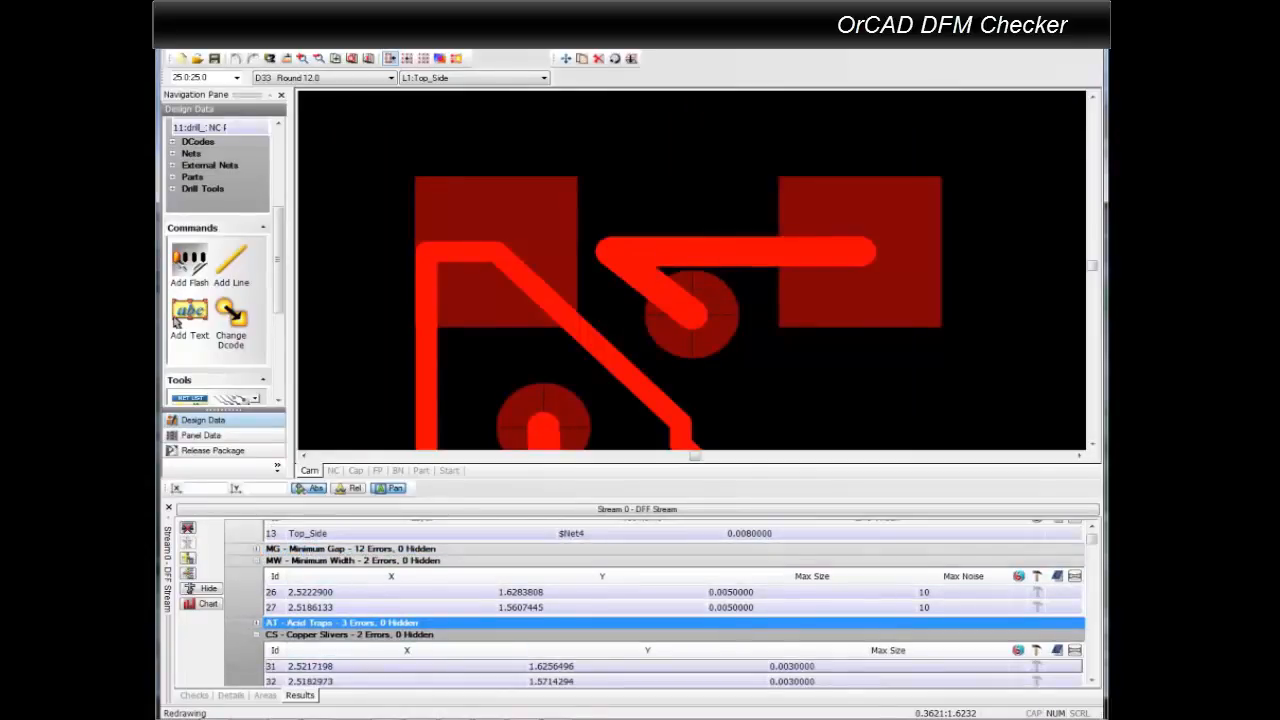
pyautogui.moveTo(733, 304); pyautogui.dragTo(702, 257, button='middle')
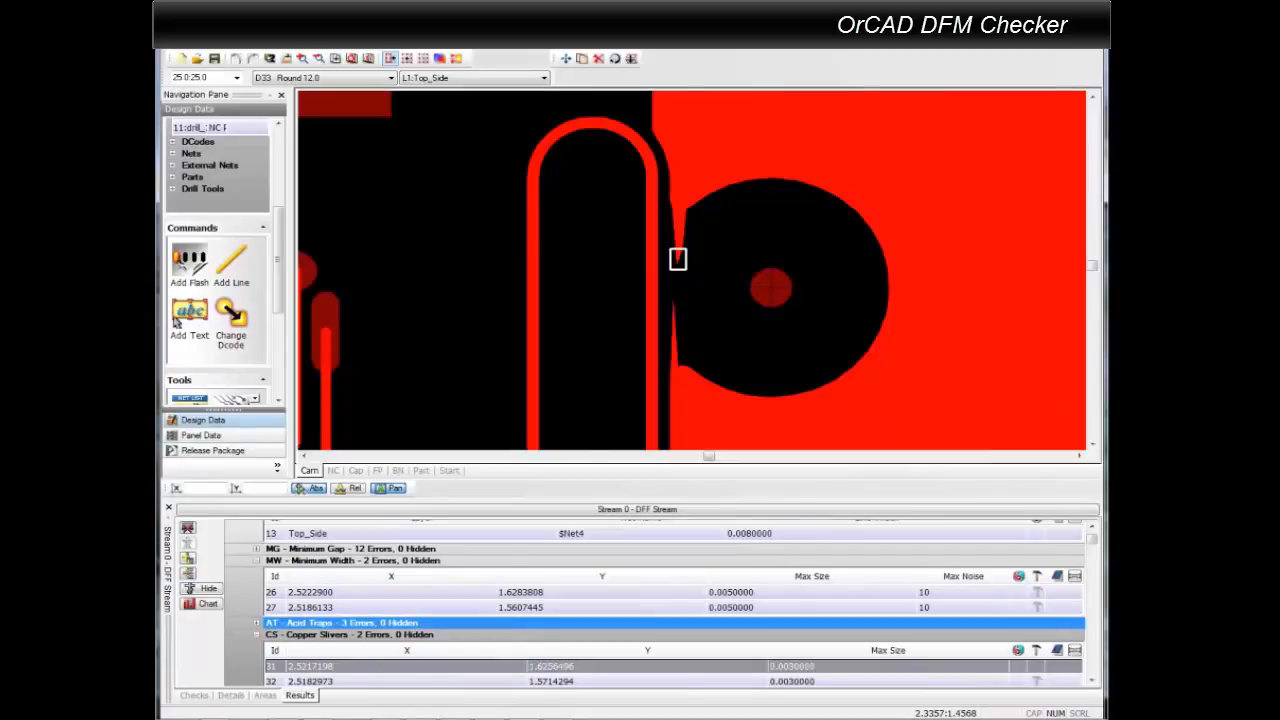
pyautogui.click(257, 635)
# Move the Min Dist column ahead of Distance in the Negative Plane 1 Plated Drills to Copper results.
pyautogui.scroll(-2, 407, 590)
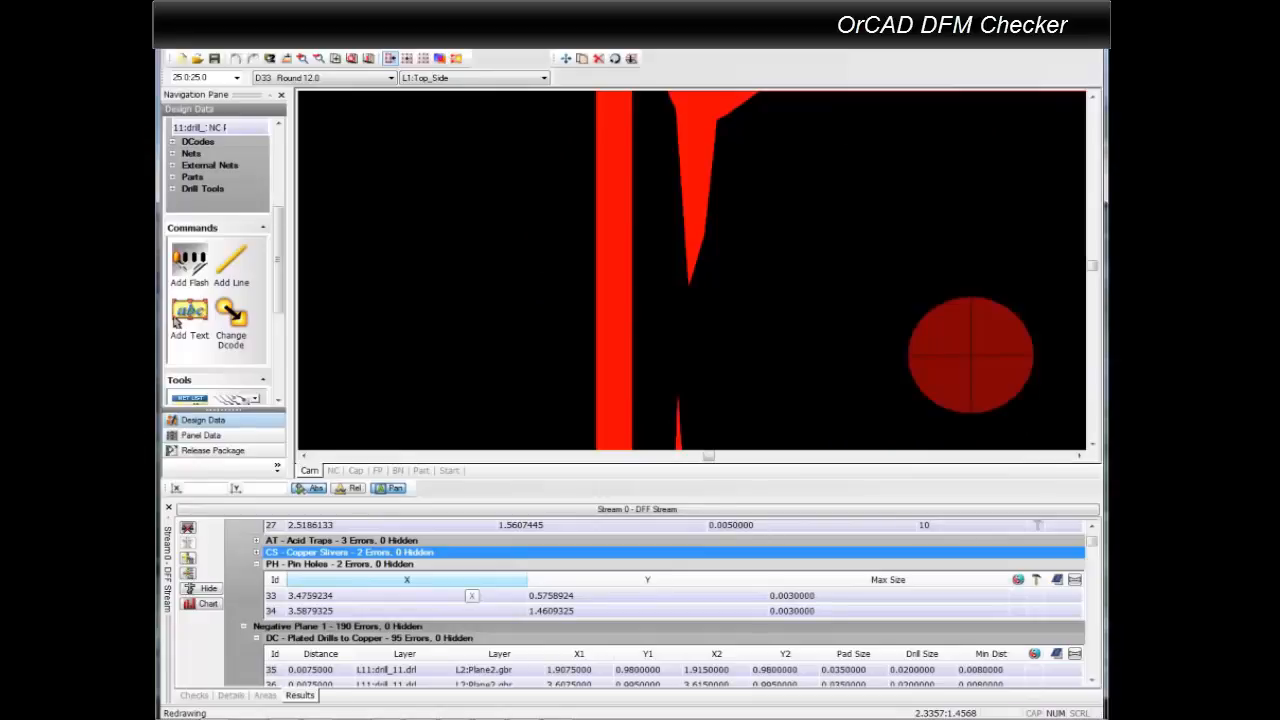
pyautogui.scroll(-2, 470, 590)
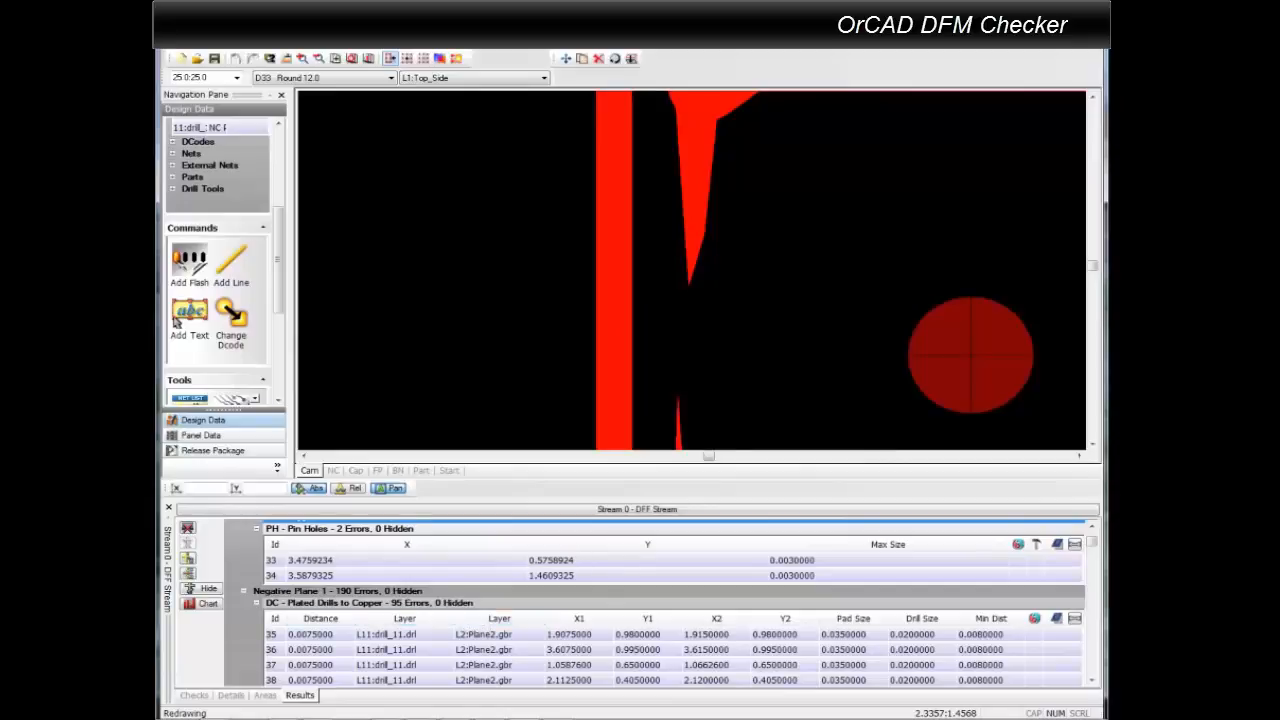
pyautogui.click(400, 603)
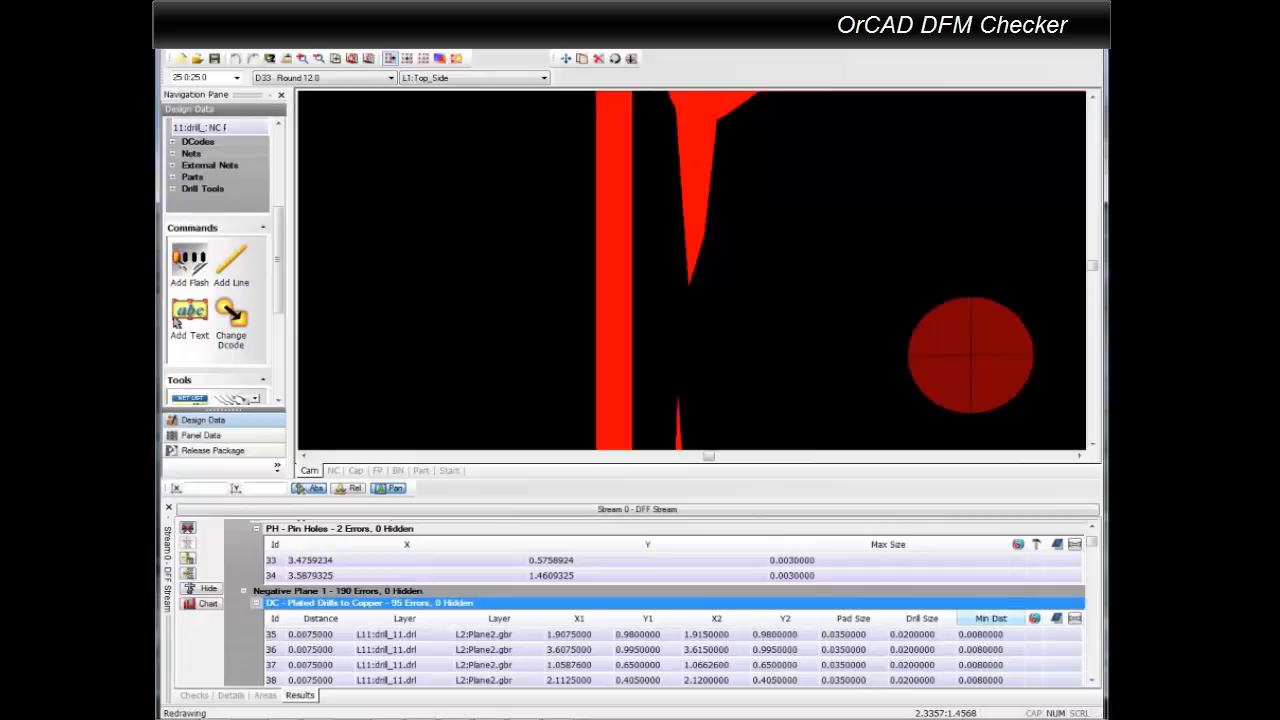
pyautogui.moveTo(360, 618); pyautogui.dragTo(300, 618)
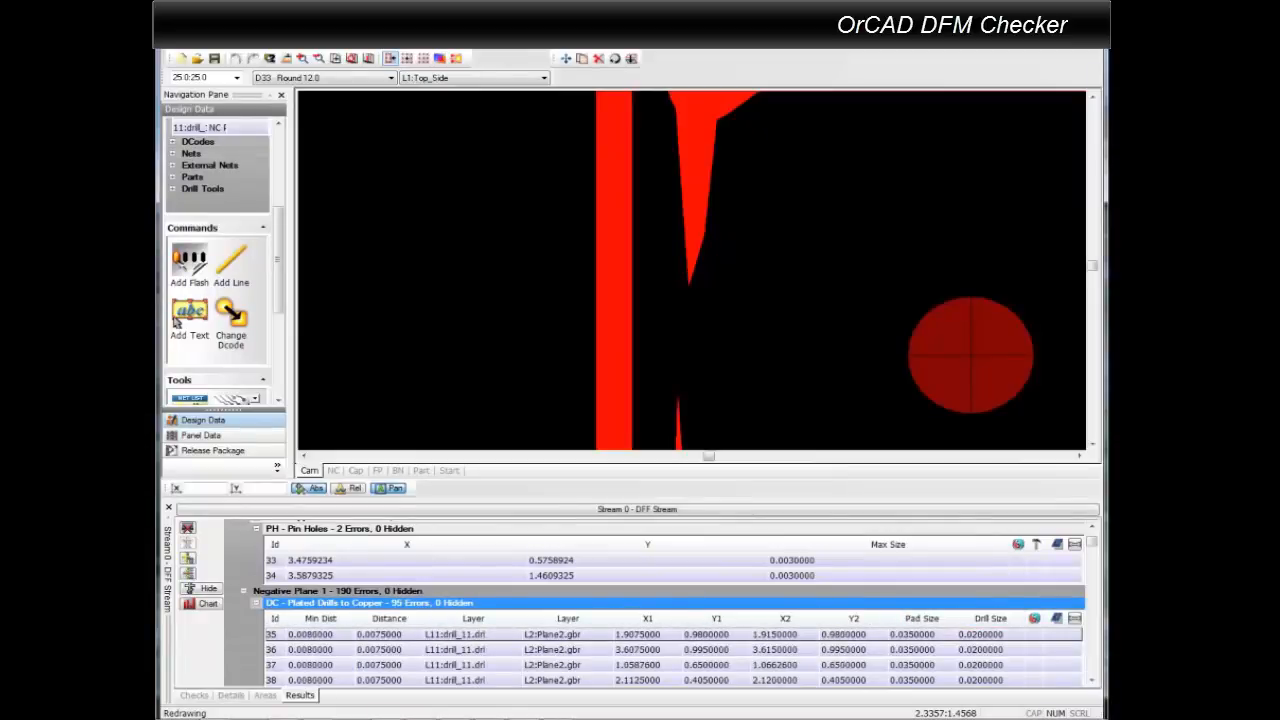
# Locate the first Plated Drills to Copper error on the board and examine the group's bar chart by distance.
pyautogui.click(320, 634)
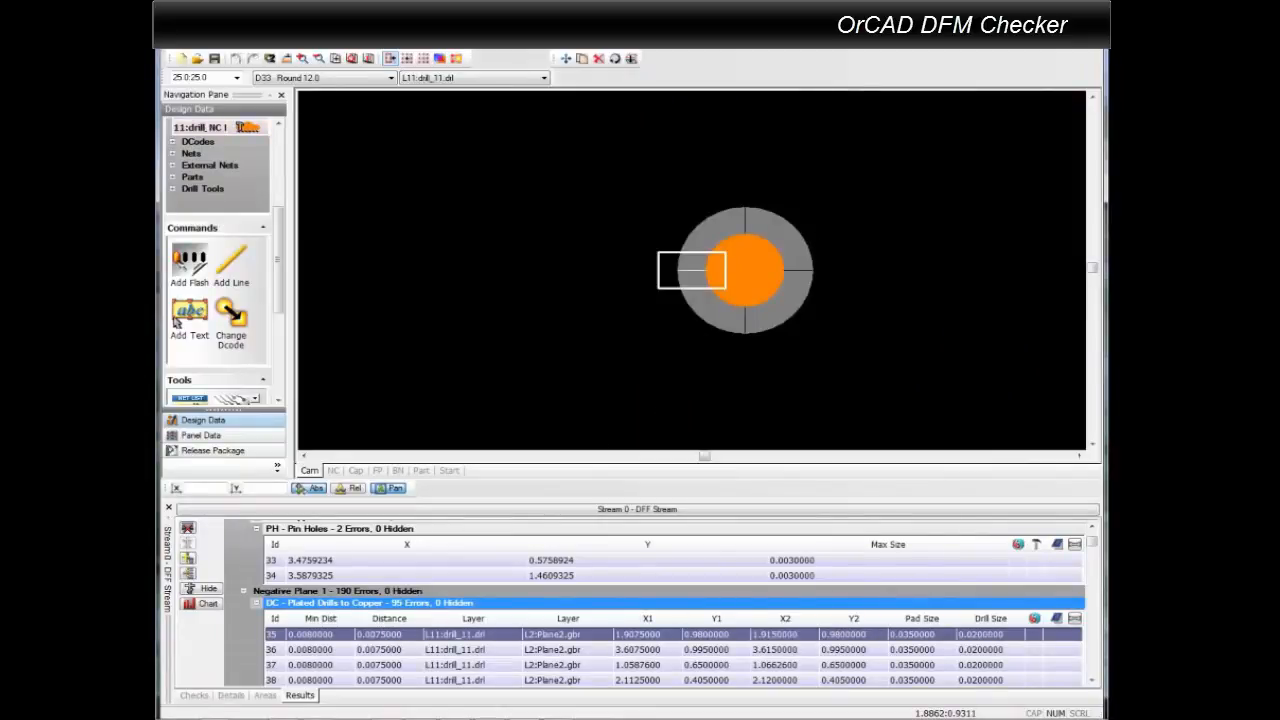
pyautogui.click(207, 603)
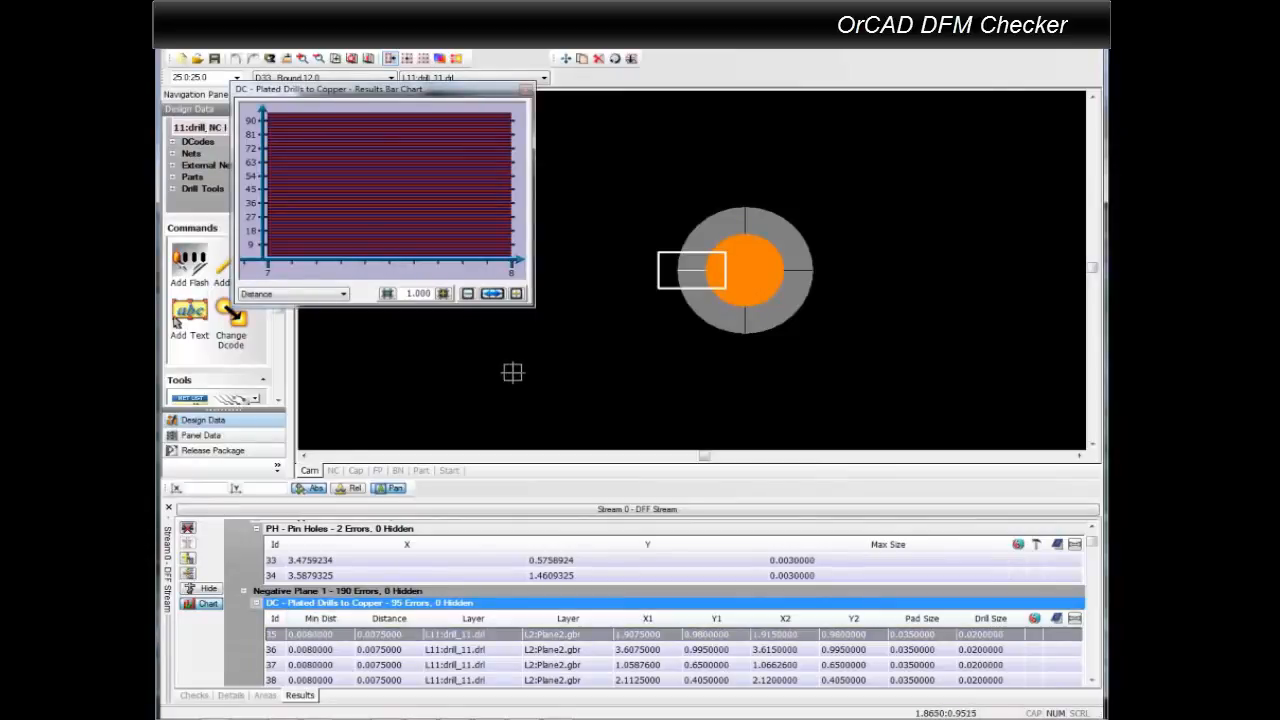
pyautogui.moveTo(401, 184)
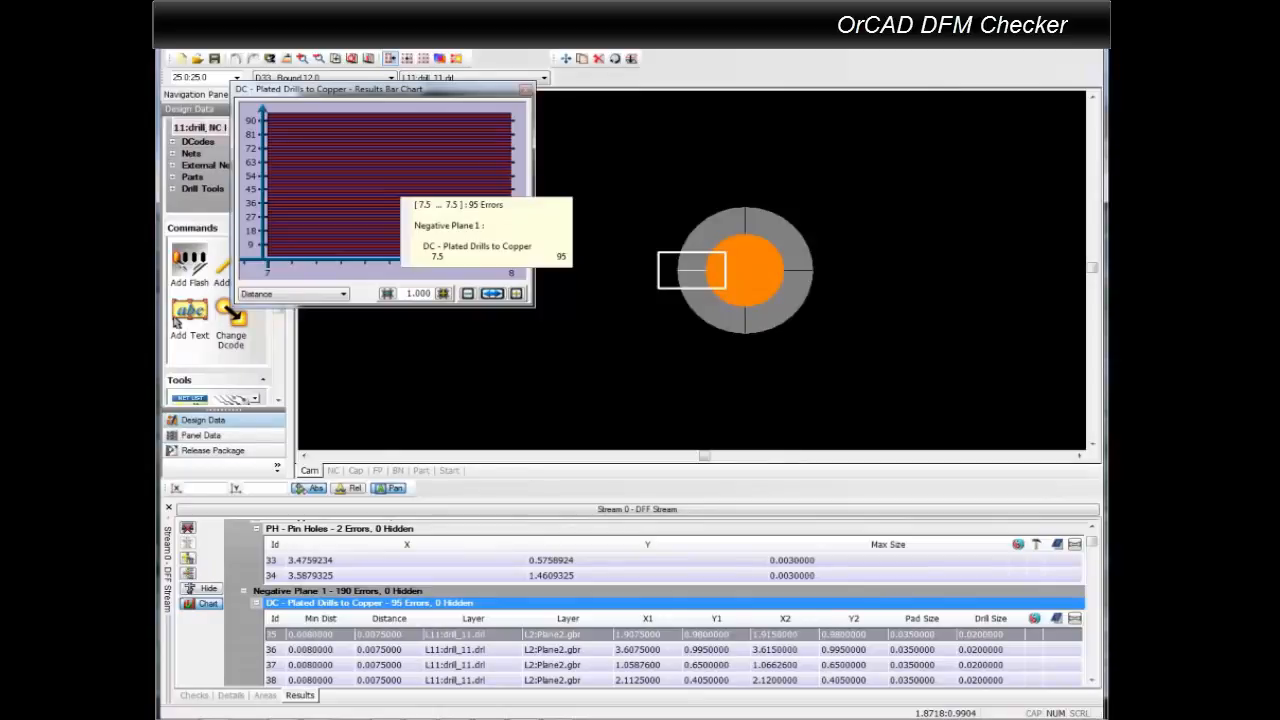
# Delete all the charted Plated Drills to Copper errors, close the bar chart and hide the deleted errors in the results.
pyautogui.click(398, 192)
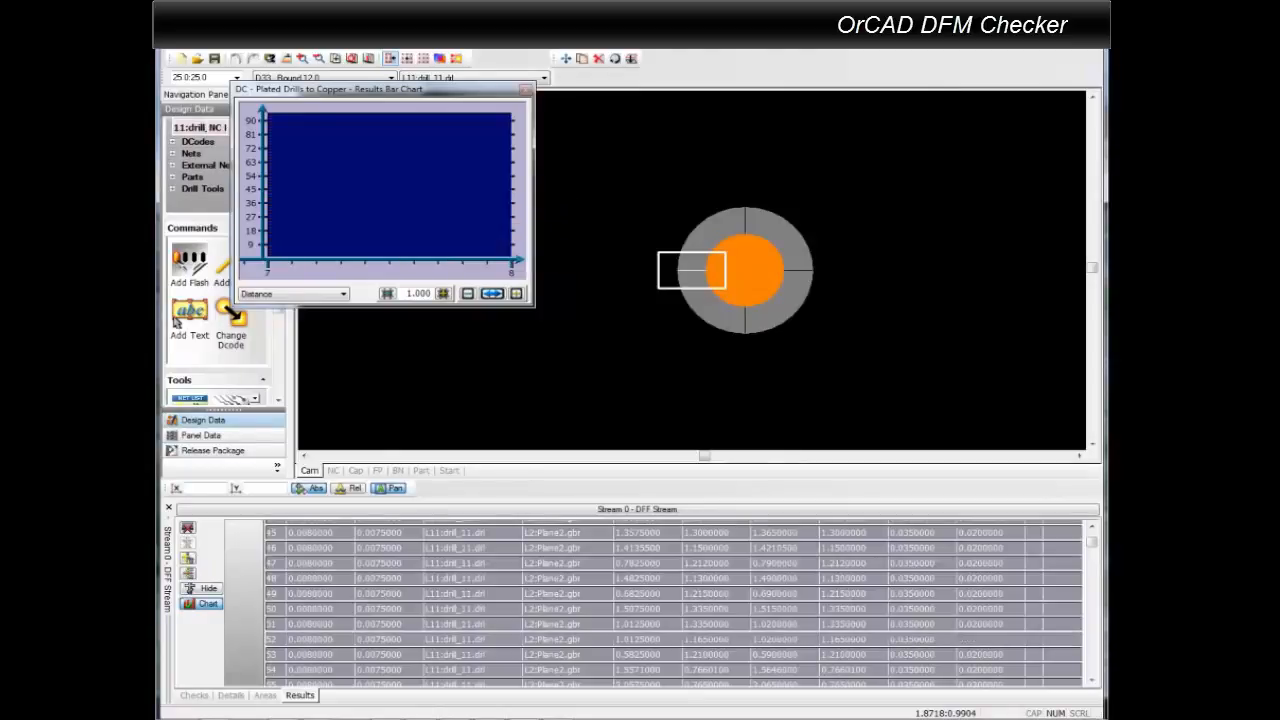
pyautogui.rightClick(401, 186)
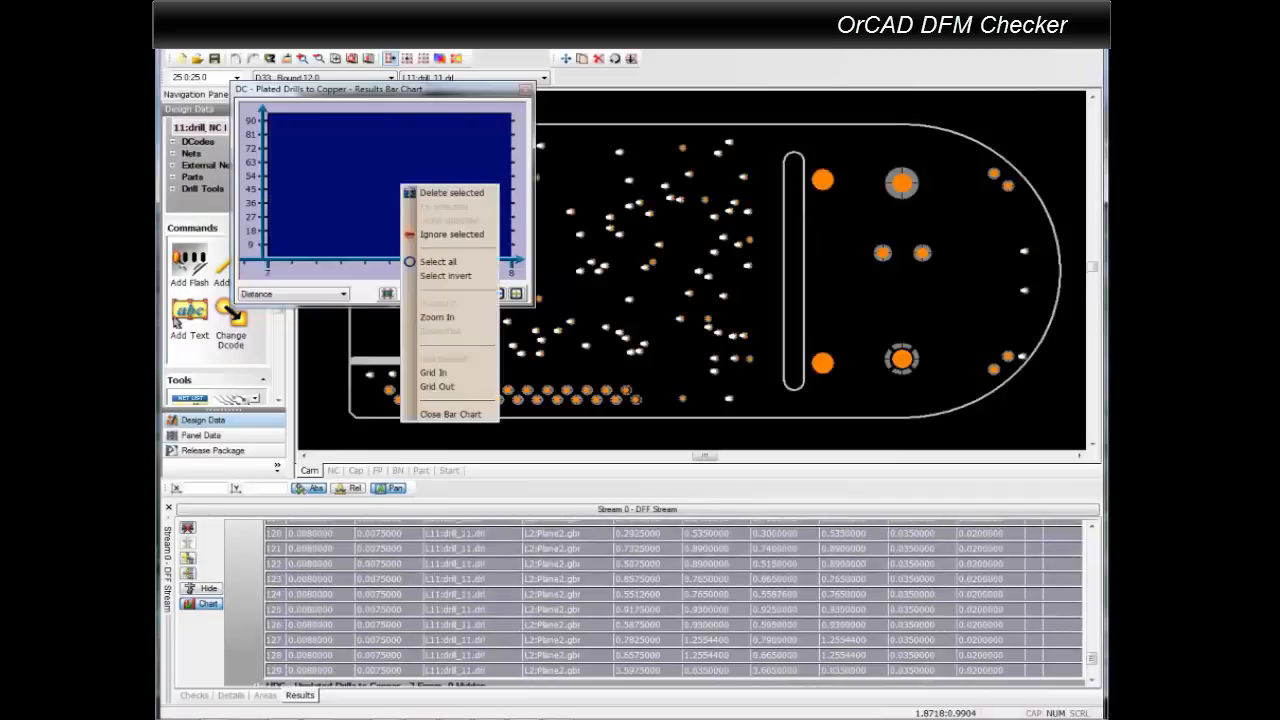
pyautogui.click(450, 192)
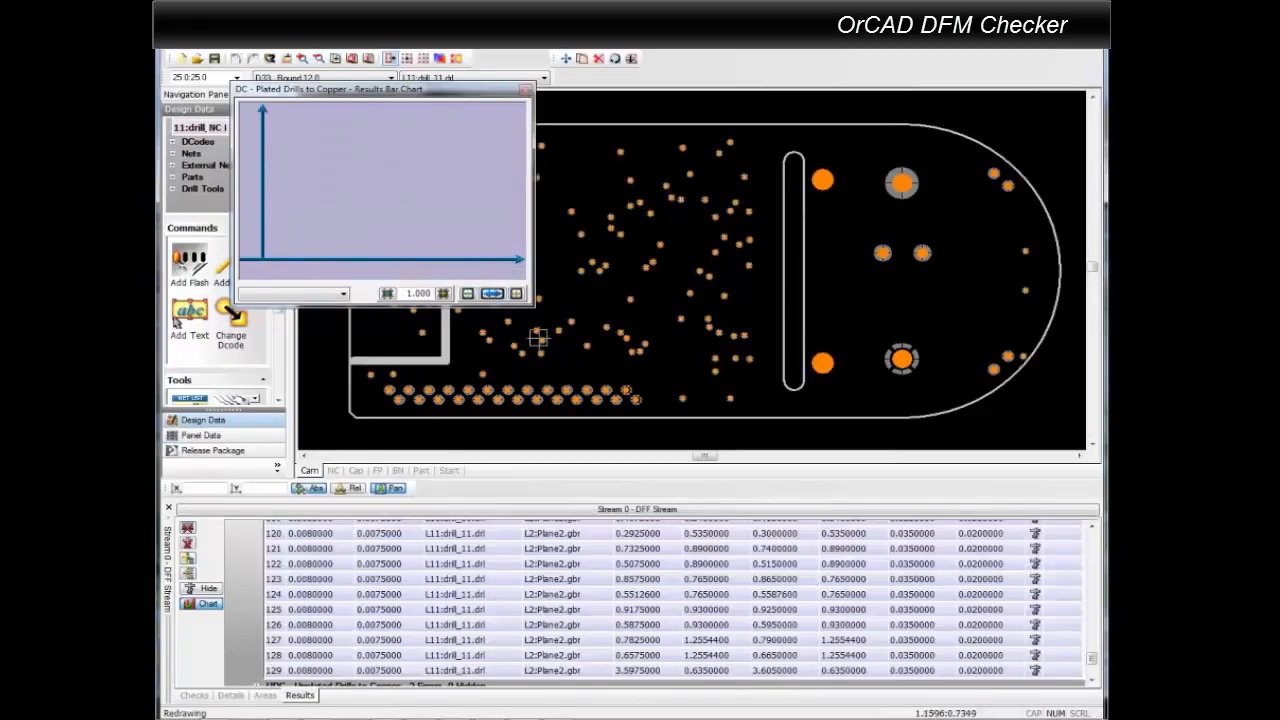
pyautogui.click(526, 90)
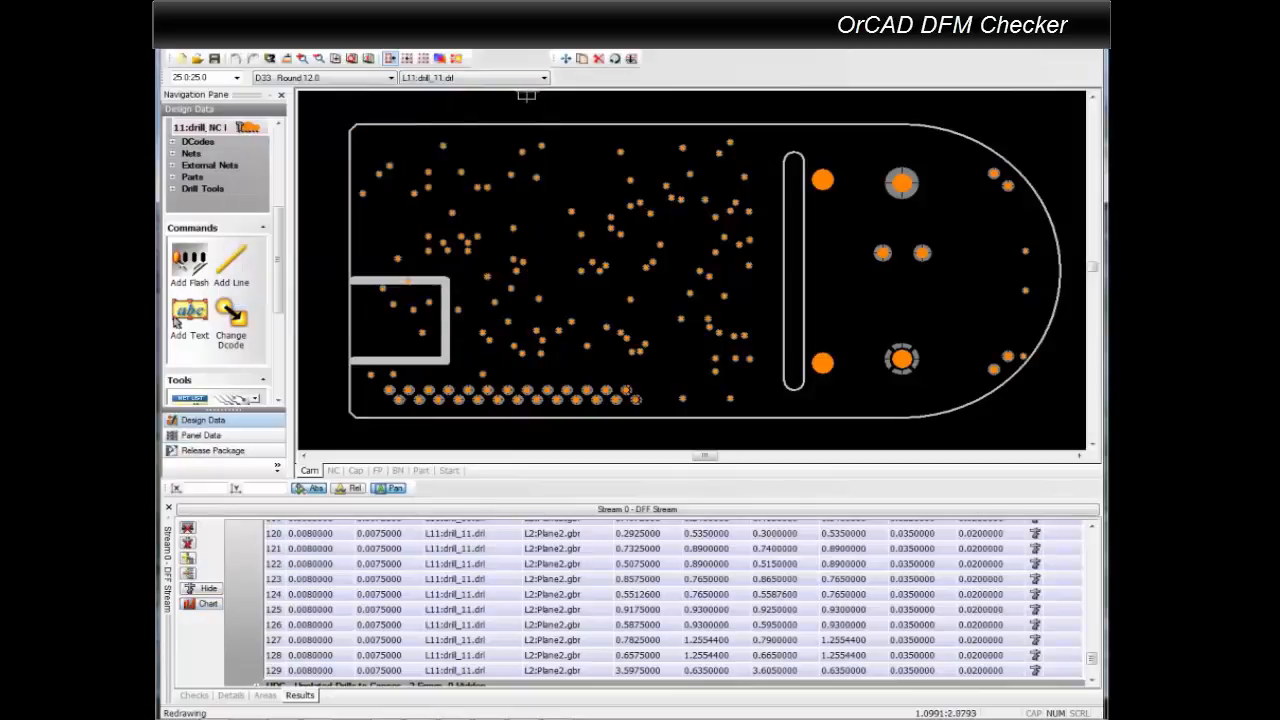
pyautogui.moveTo(1092, 659); pyautogui.dragTo(1092, 530)
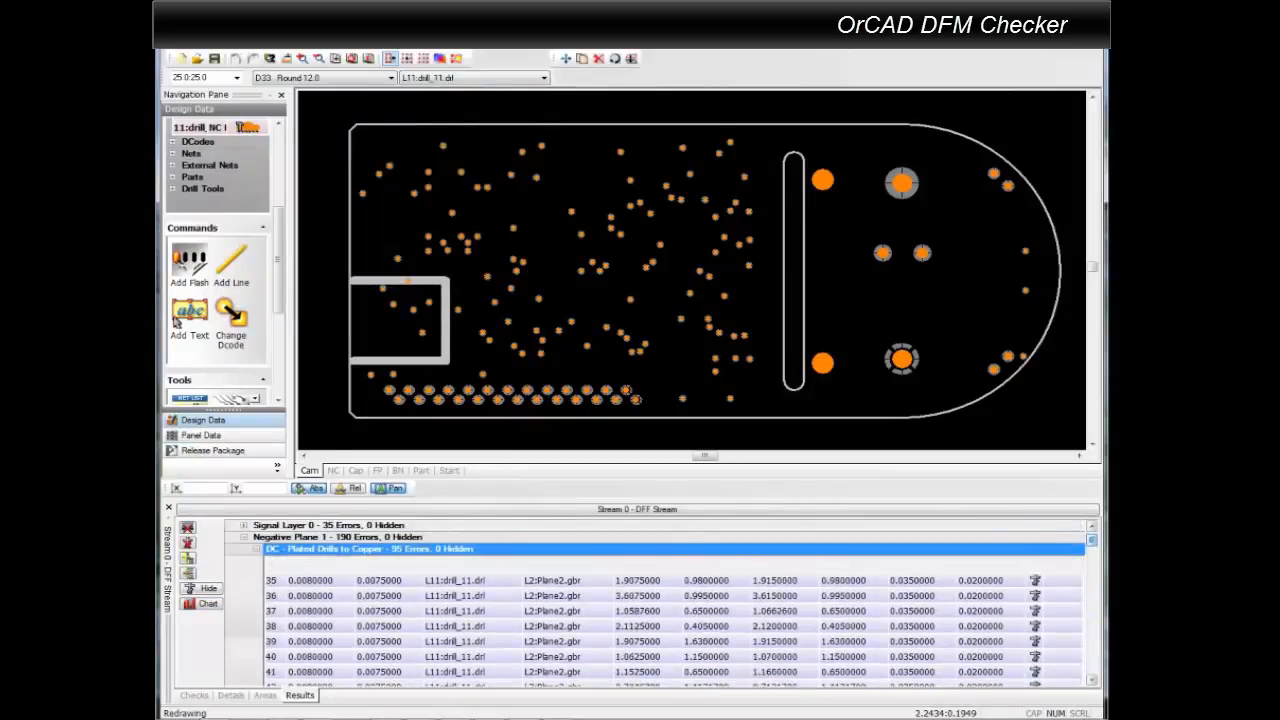
pyautogui.click(205, 588)
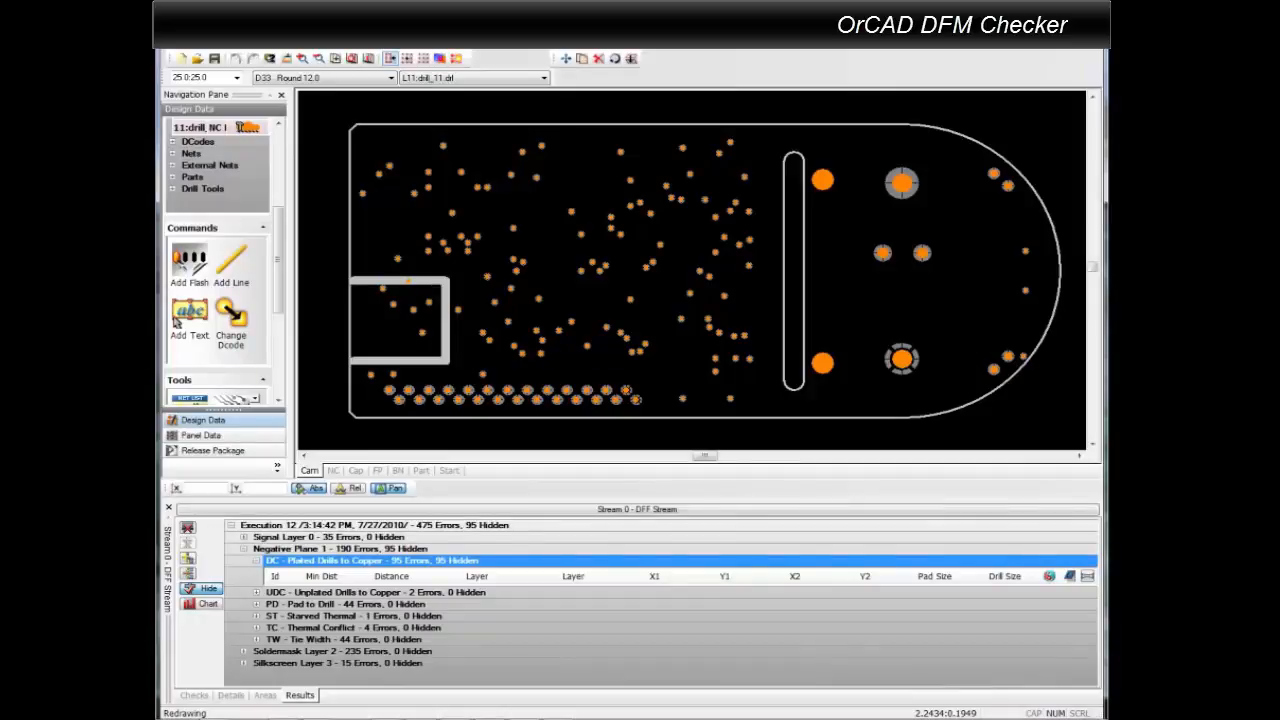
# Locate the first Pad to Drill error of Negative Plane 1 on the board.
pyautogui.click(257, 604)
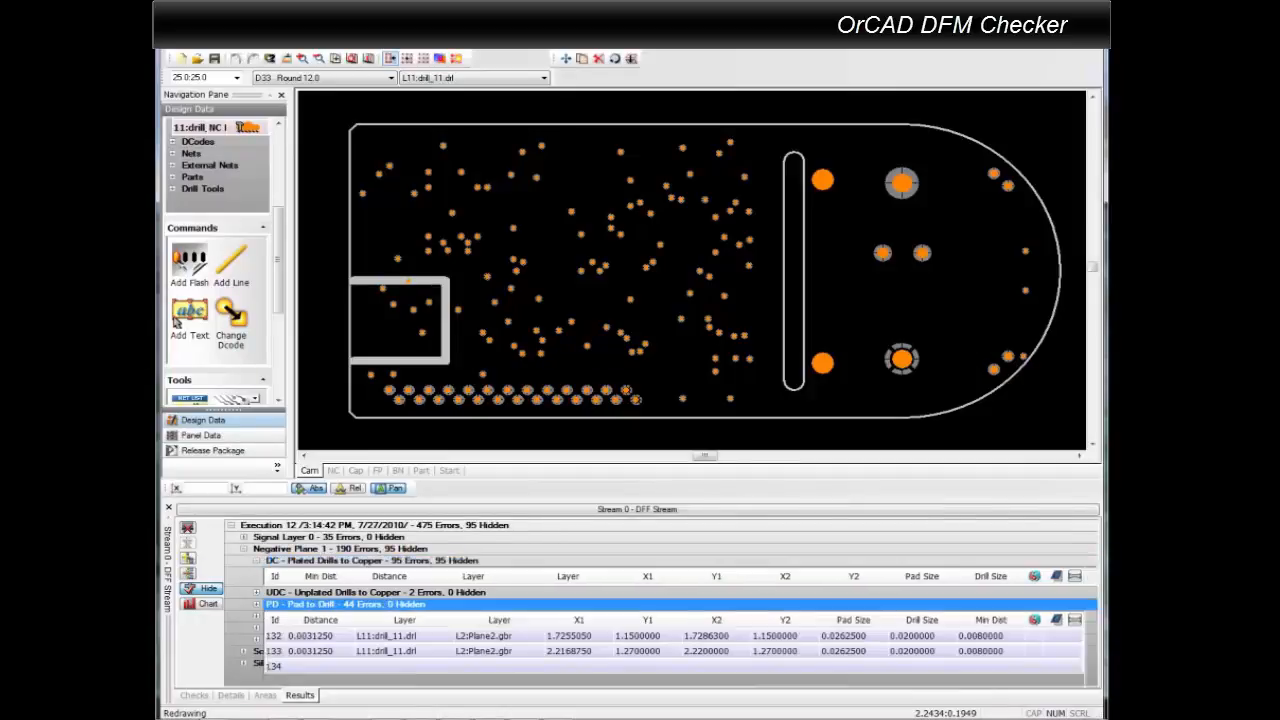
pyautogui.click(275, 636)
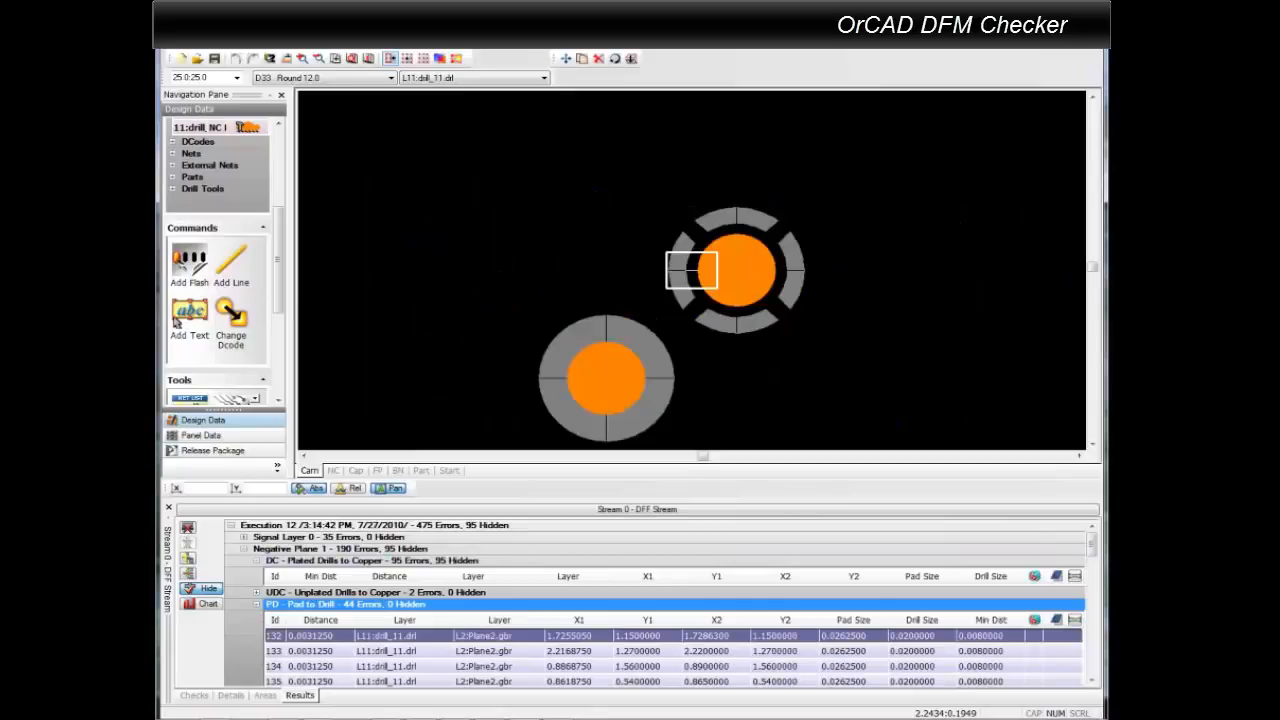
# Examine the distance bar charts of the Unplated Drills to Copper and Pad to Drill errors, closing the chart when done.
pyautogui.press('Up')
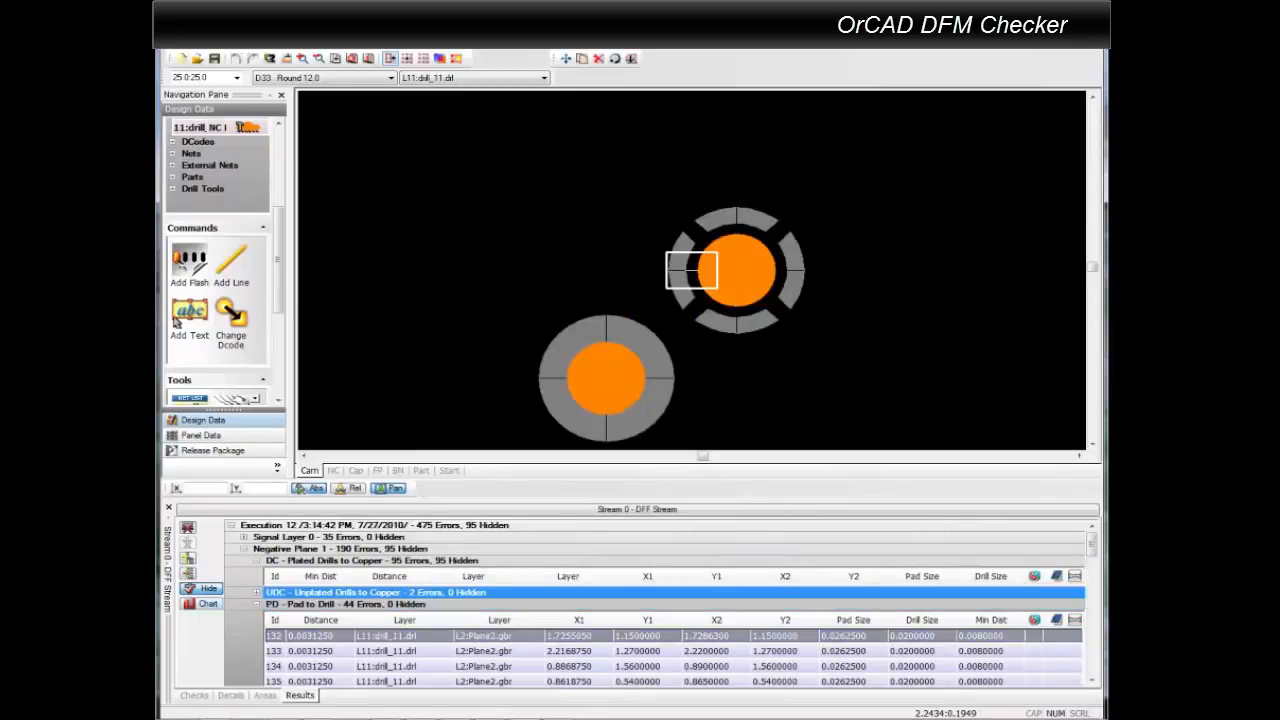
pyautogui.click(208, 604)
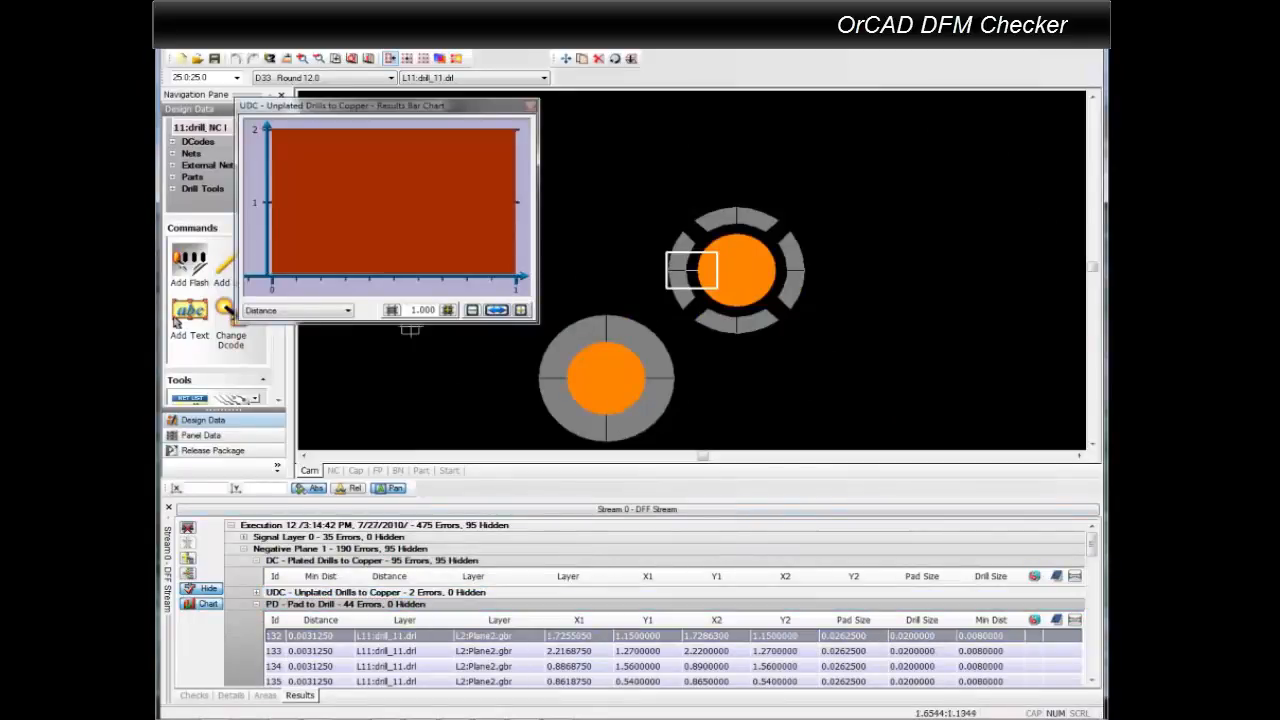
pyautogui.moveTo(392, 222)
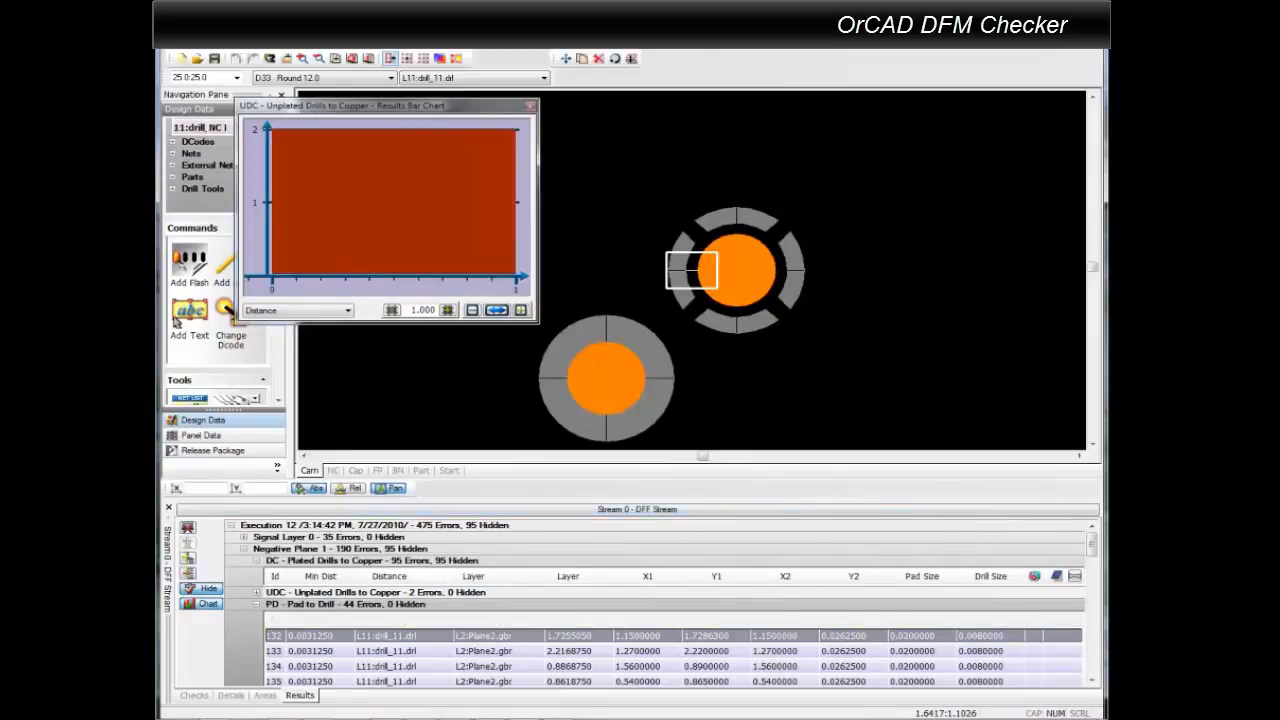
pyautogui.press('Down')
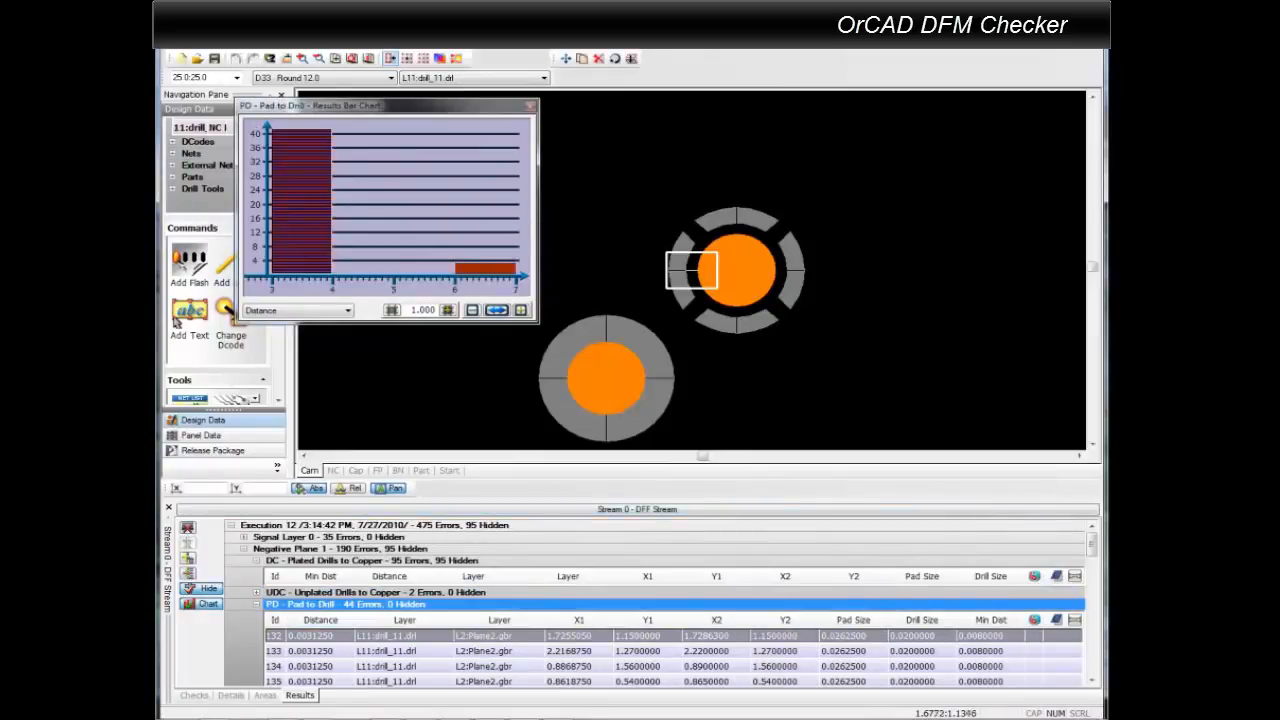
pyautogui.moveTo(488, 270)
pyautogui.moveTo(300, 225)
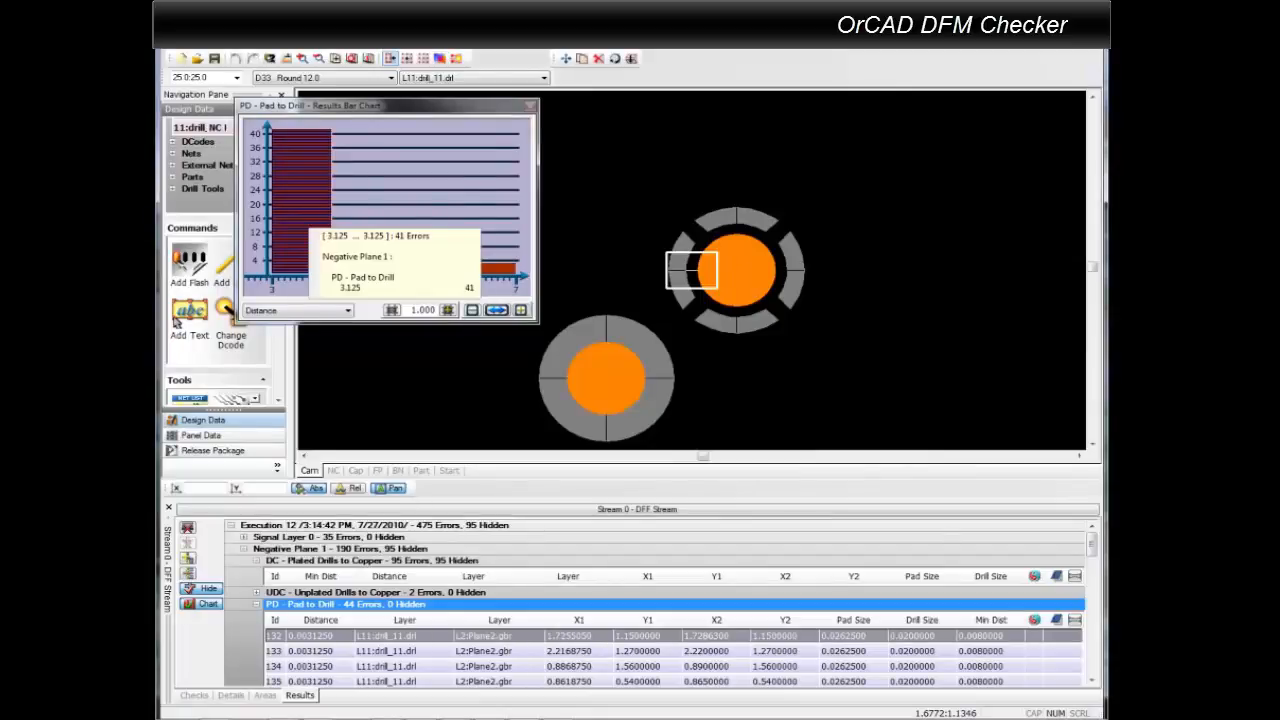
pyautogui.click(531, 106)
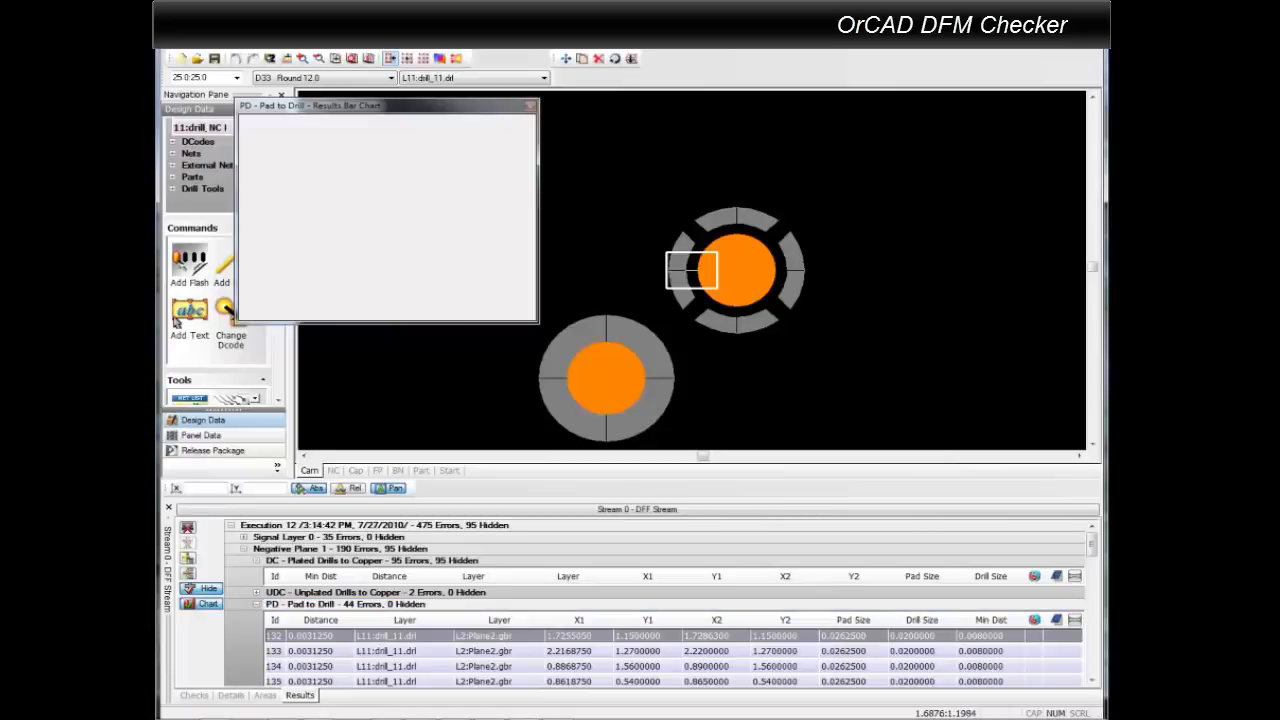
# Inspect the first Missing Soldermask error of Soldermask Layer 2 on the board, collapsing the Negative Plane 1 and Missing Soldermask groups.
pyautogui.click(244, 549)
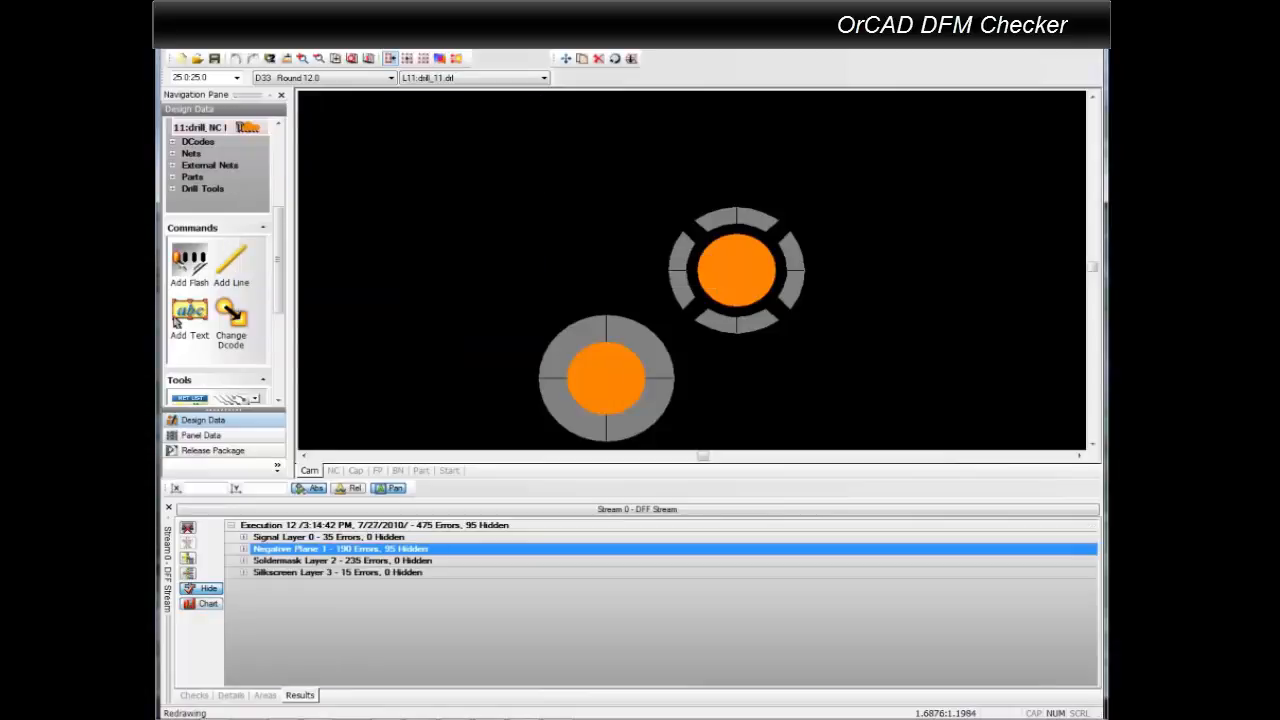
pyautogui.click(244, 561)
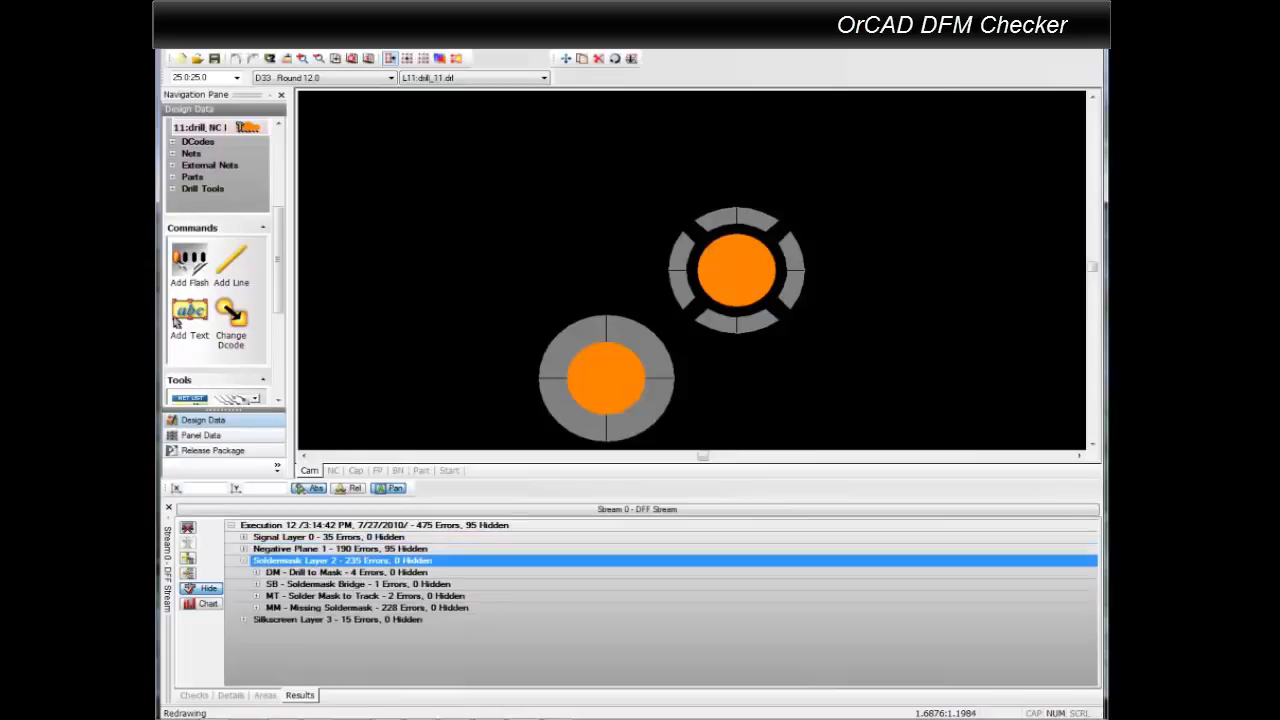
pyautogui.click(257, 608)
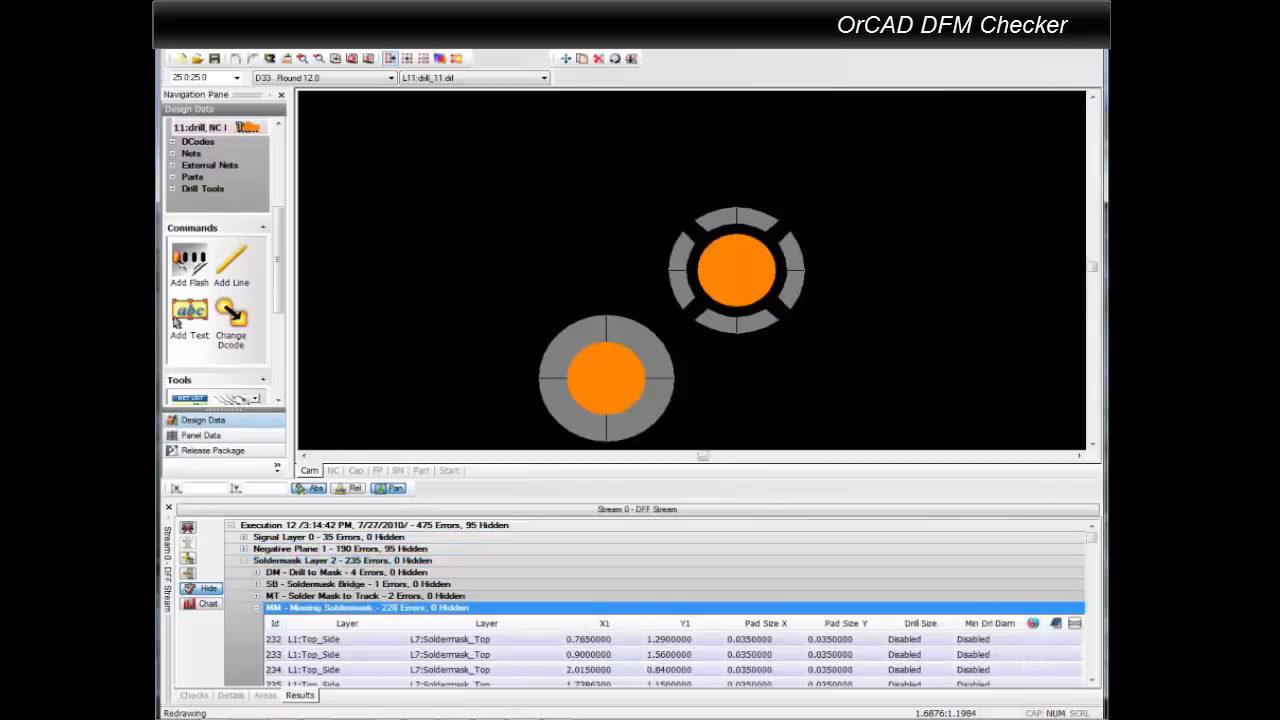
pyautogui.click(382, 640)
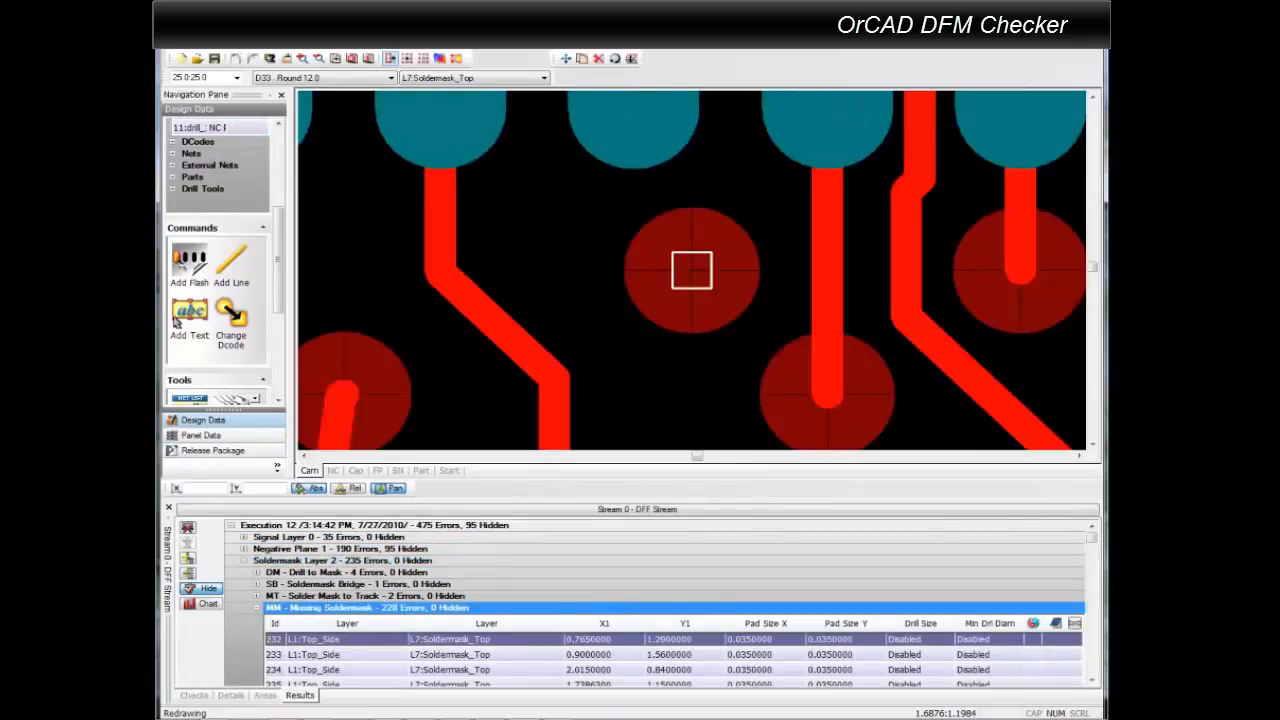
pyautogui.scroll(-2, 736, 305)
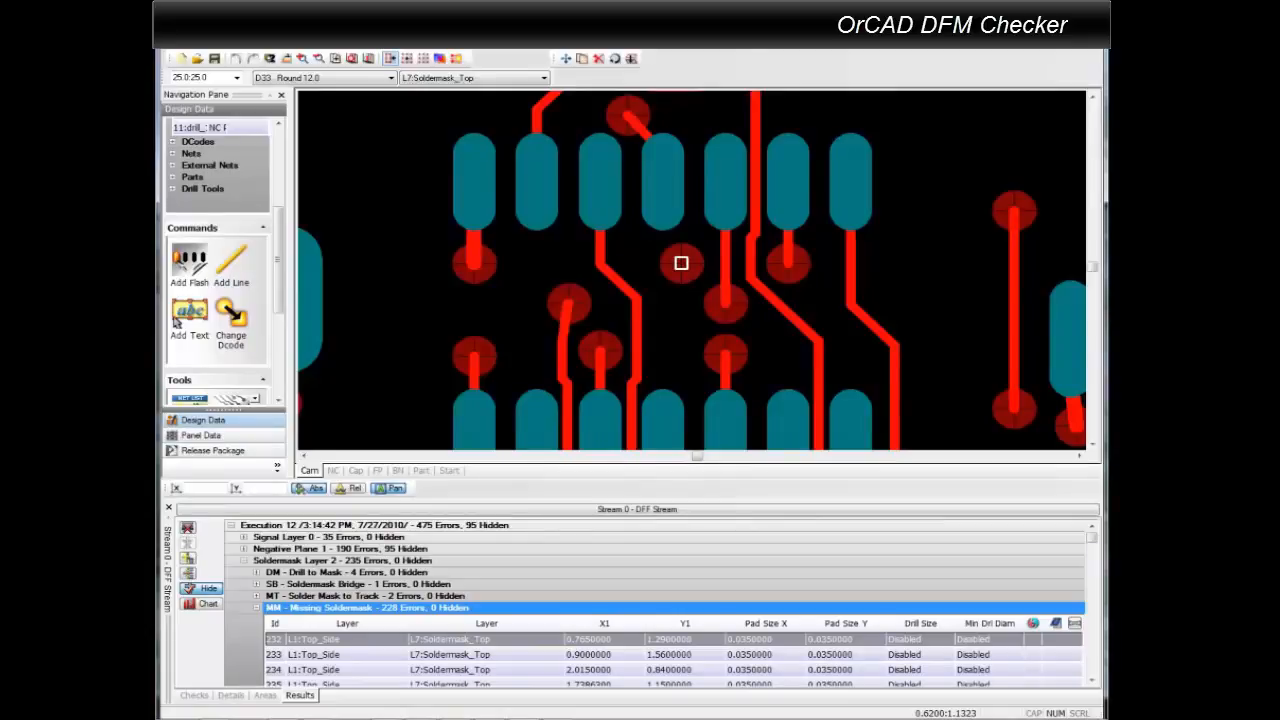
pyautogui.click(257, 608)
# Inspect the first Silkscreen to Soldermask error of Silkscreen Layer 3 up close beside the U5 label.
pyautogui.click(244, 620)
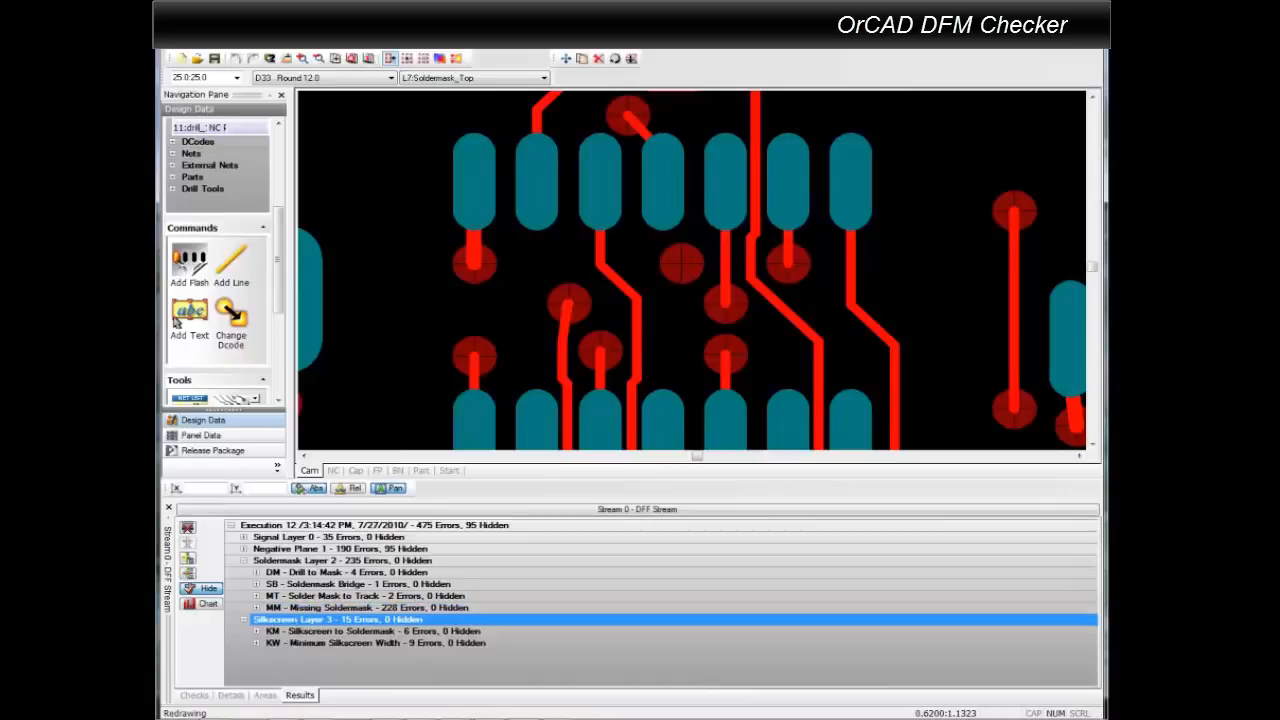
pyautogui.click(257, 631)
pyautogui.scroll(-3, 257, 631)
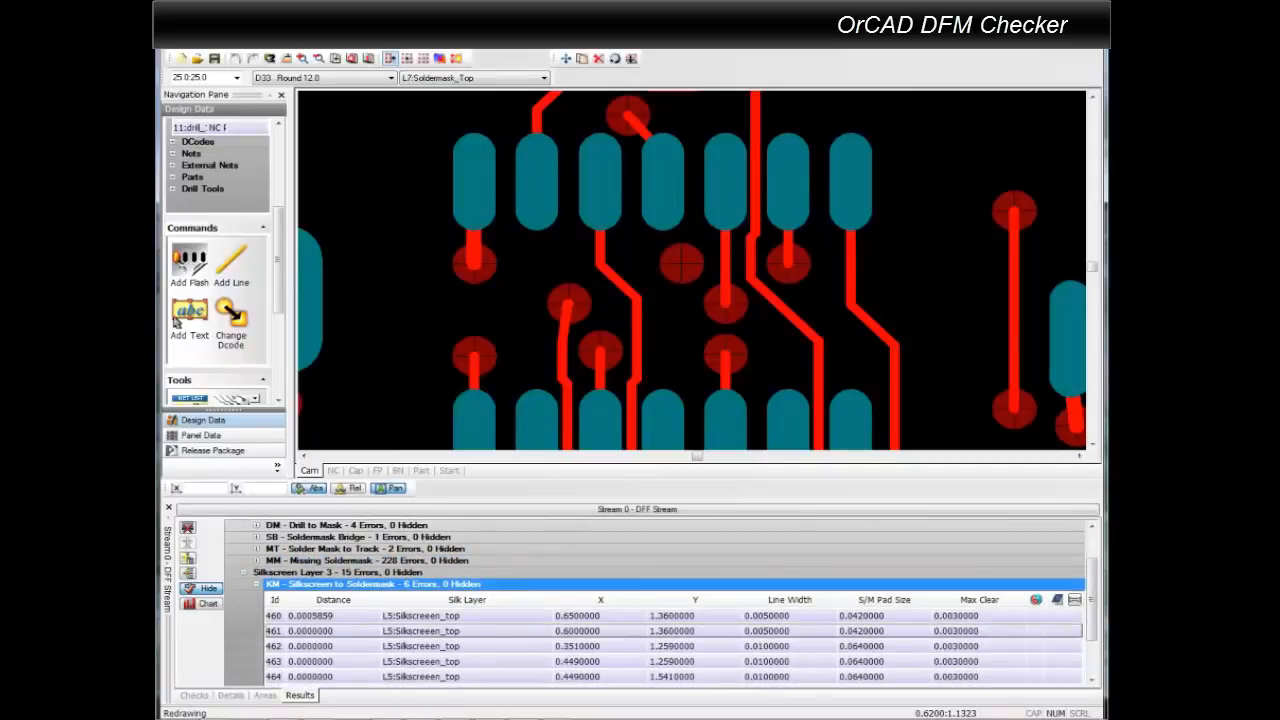
pyautogui.click(310, 616)
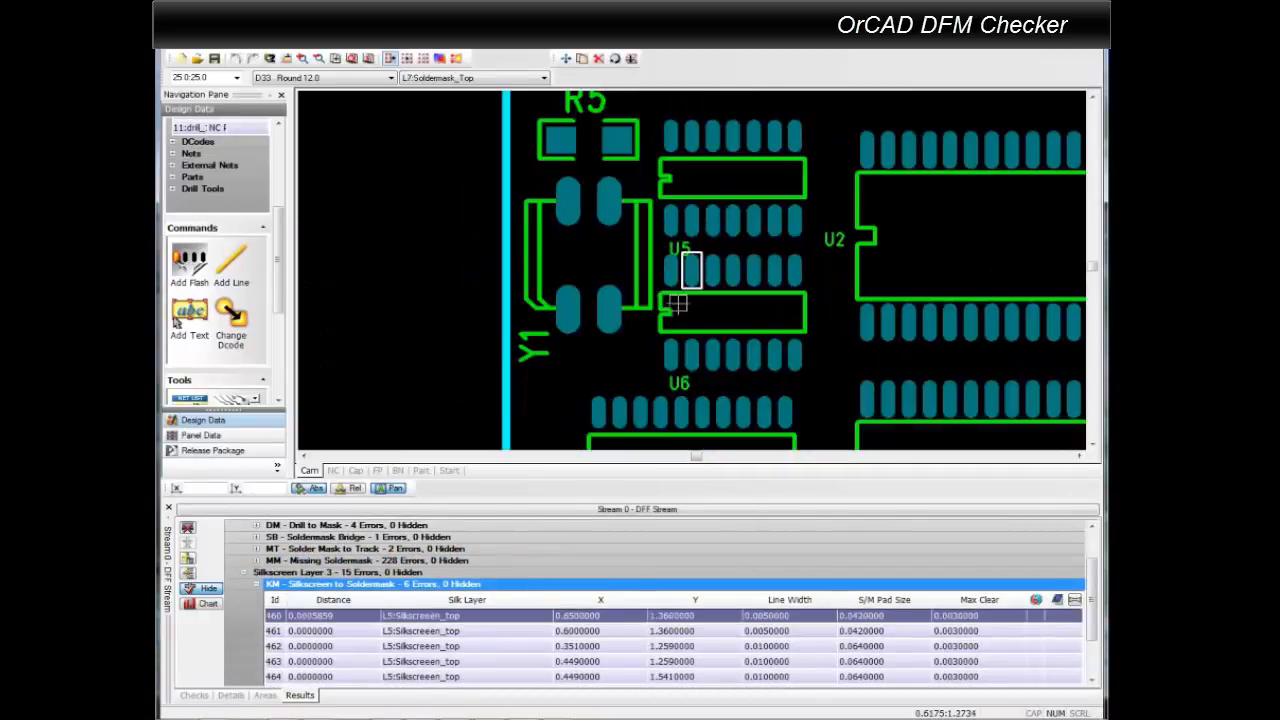
pyautogui.press('z')
pyautogui.click(687, 251)
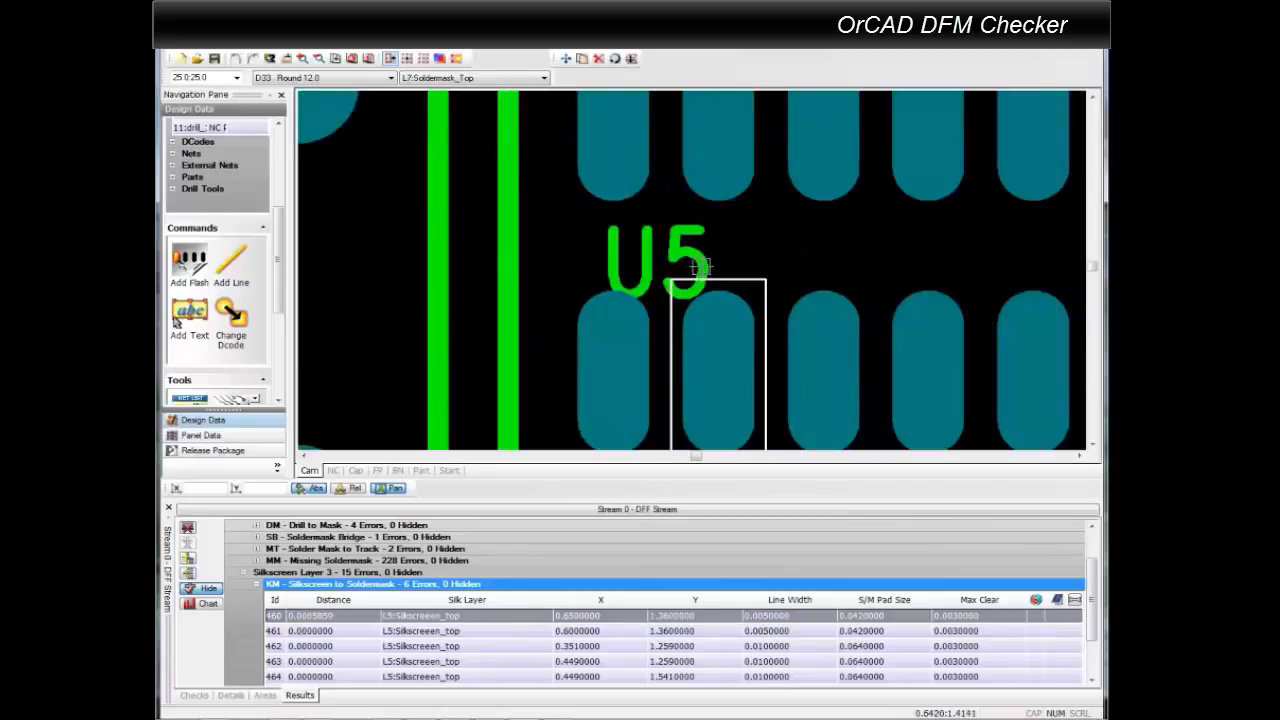